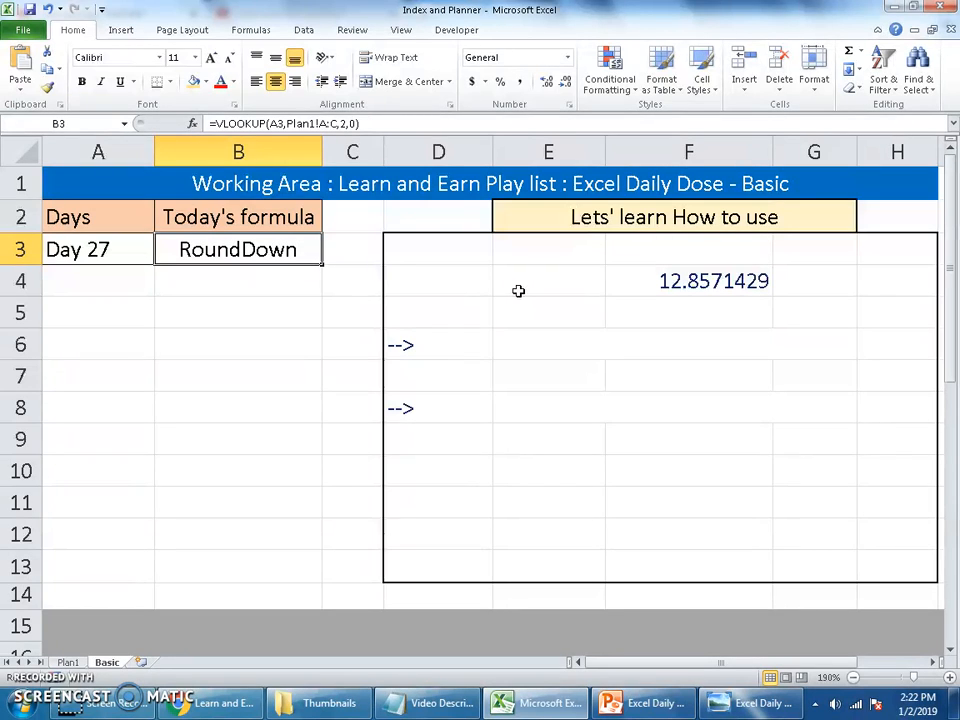
# - Enter the formula =ROUNDDOWN(F4,0) in the merged cell E6
pyautogui.click(643, 365)
pyautogui.click(670, 352)
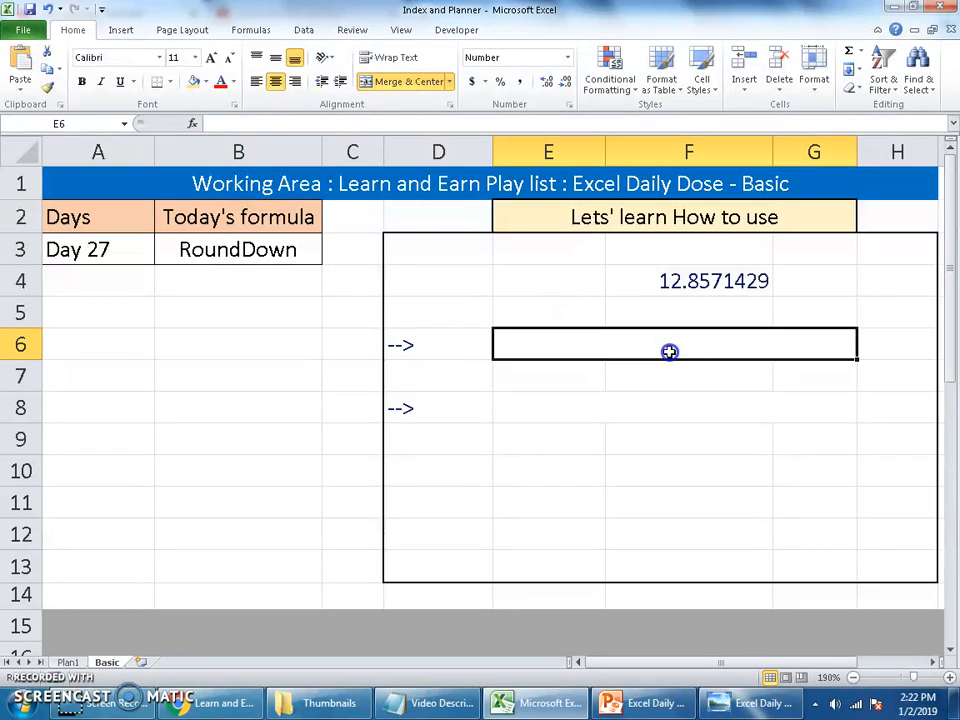
pyautogui.write('=')
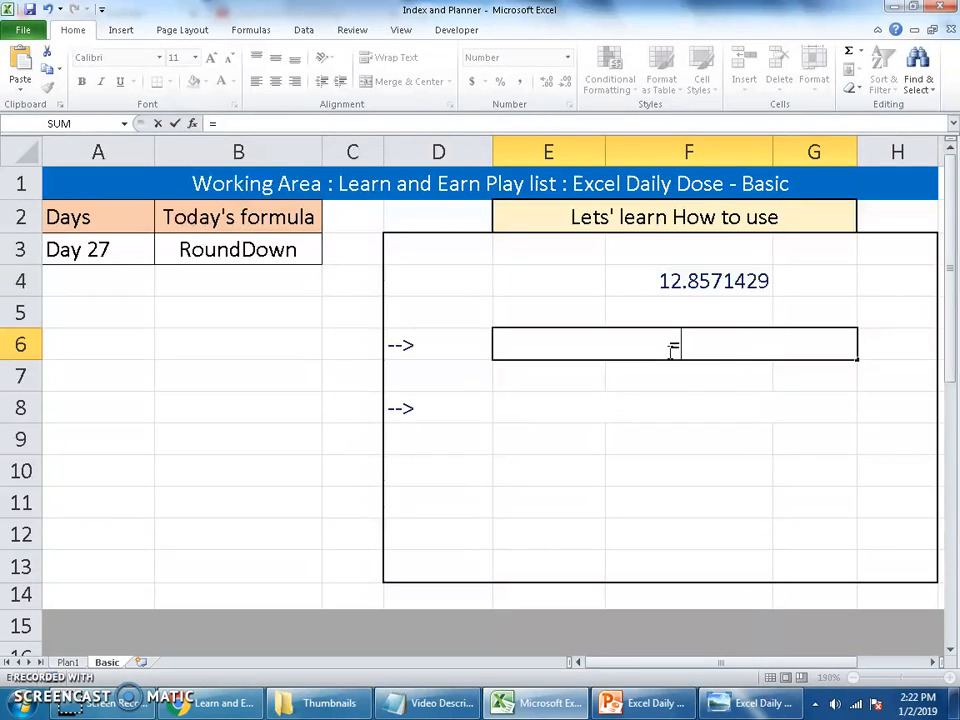
pyautogui.write('ro')
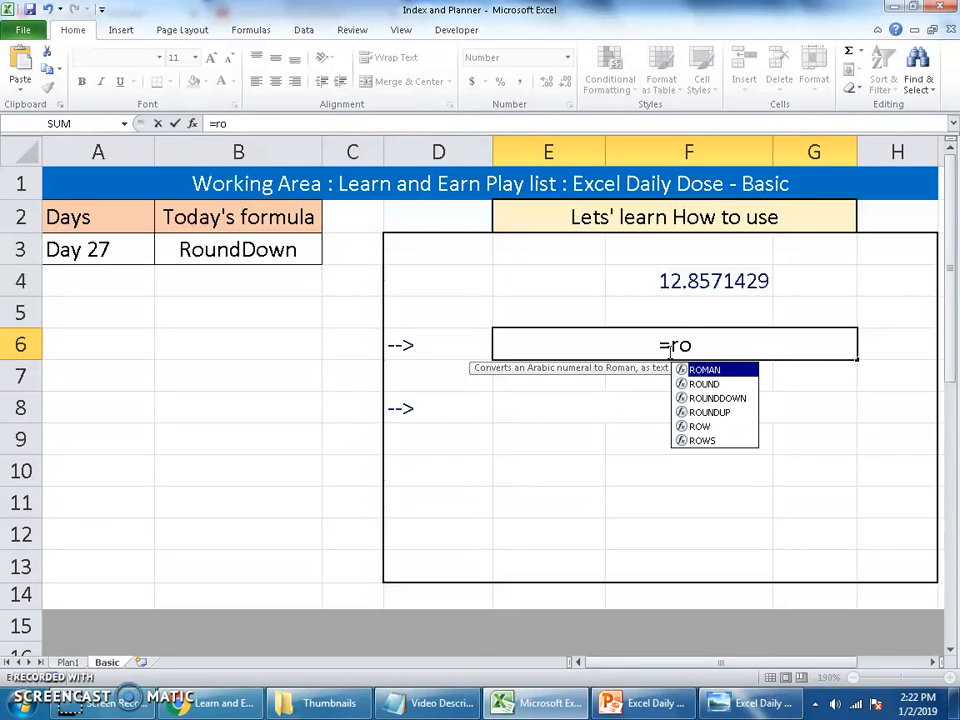
pyautogui.write('u')
pyautogui.press('Down')
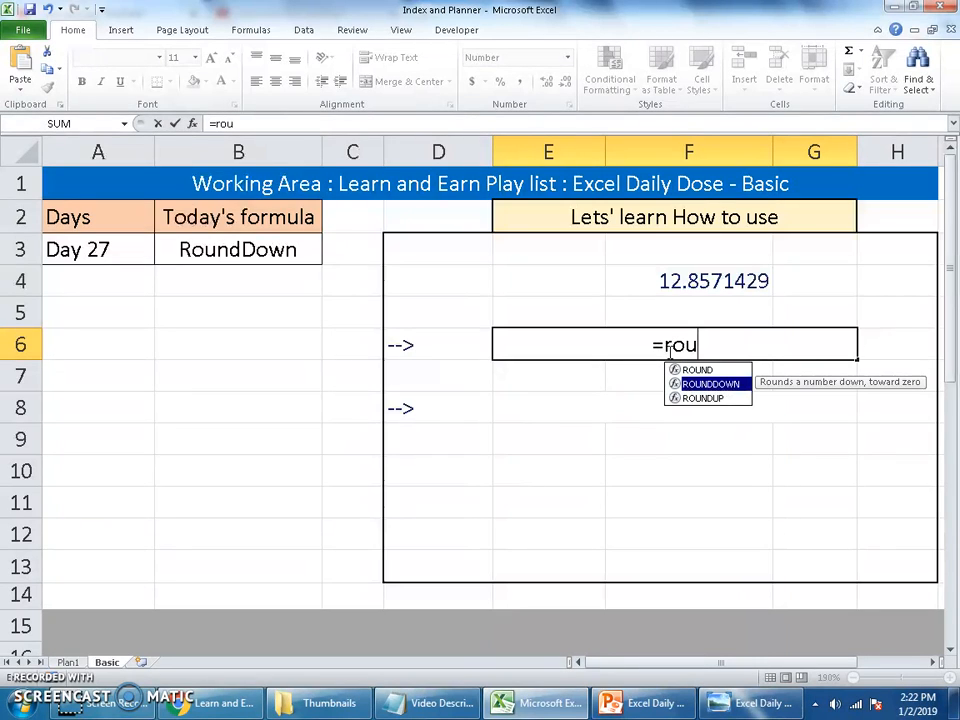
pyautogui.press('Tab')
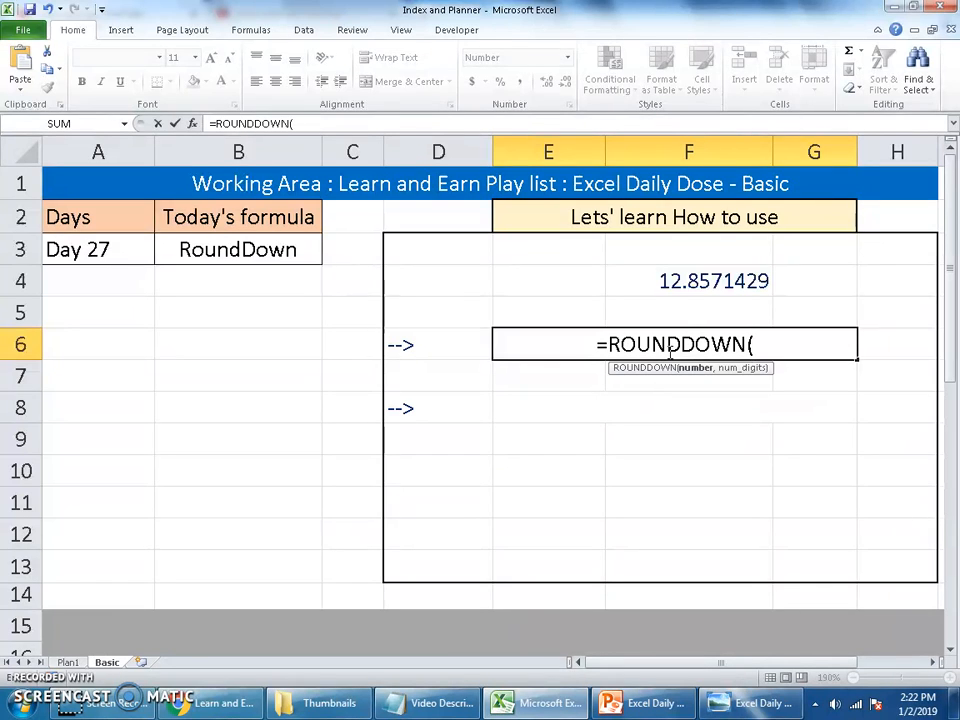
pyautogui.click(689, 278)
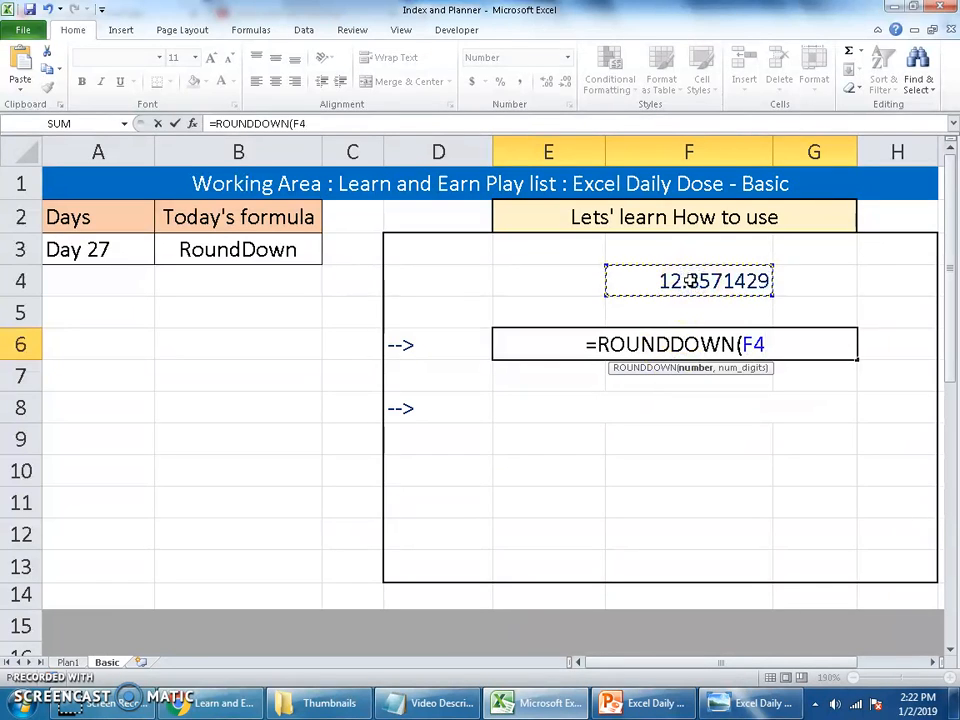
pyautogui.write(',')
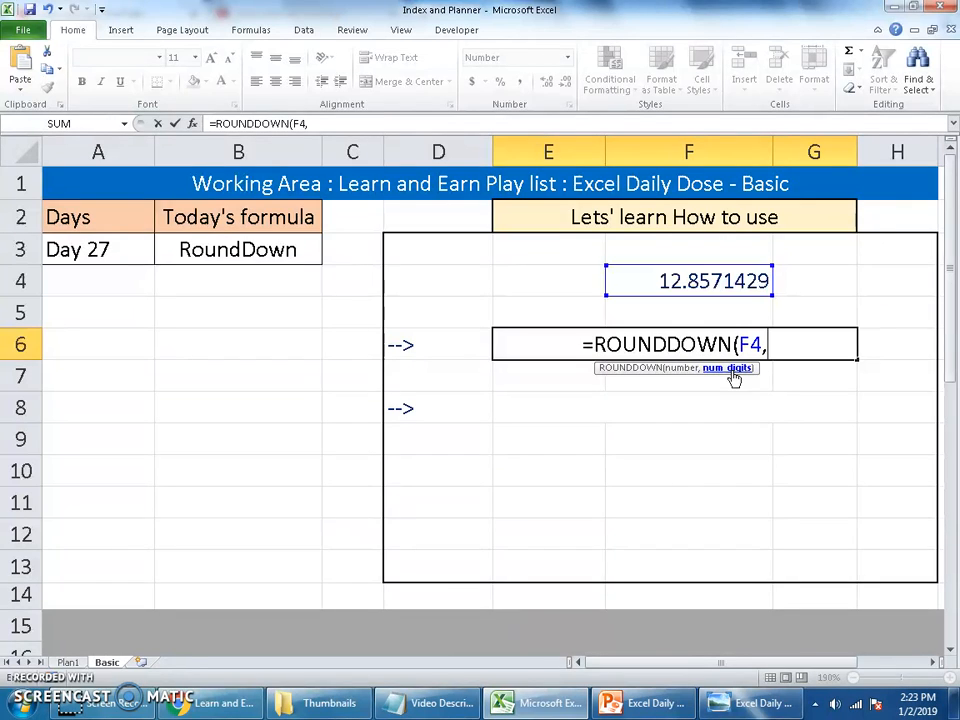
pyautogui.write('0')
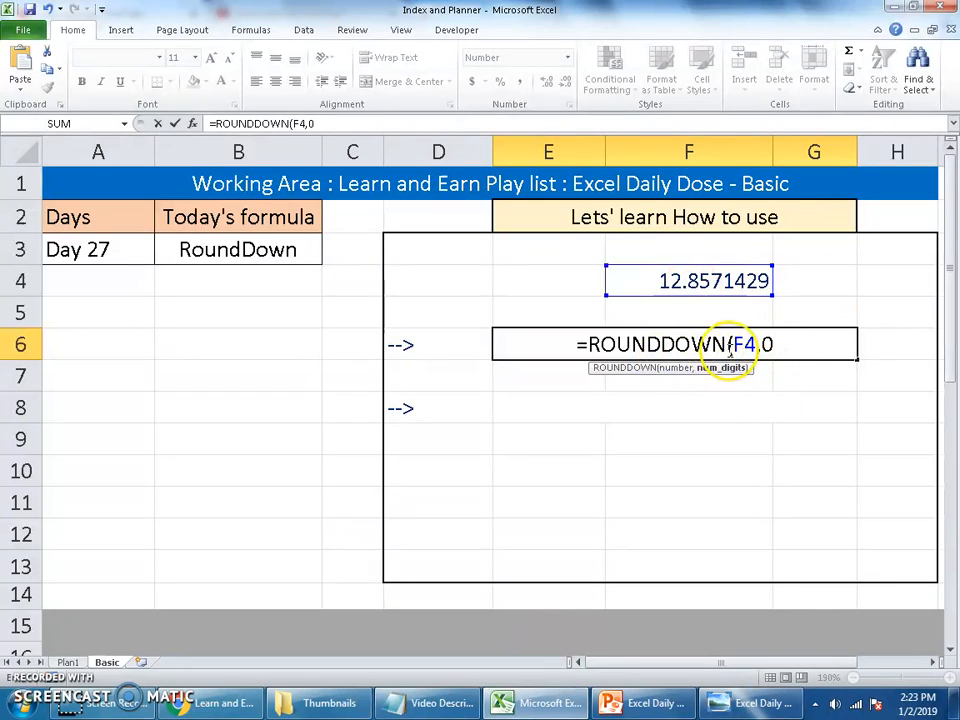
pyautogui.write(')')
pyautogui.press('Return')
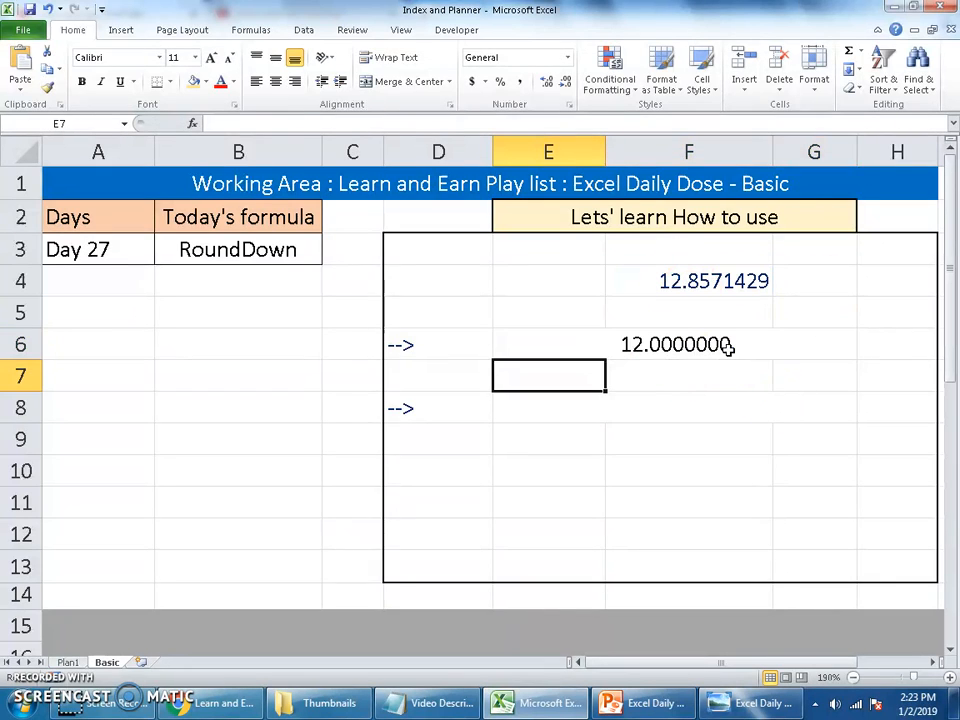
pyautogui.click(722, 346)
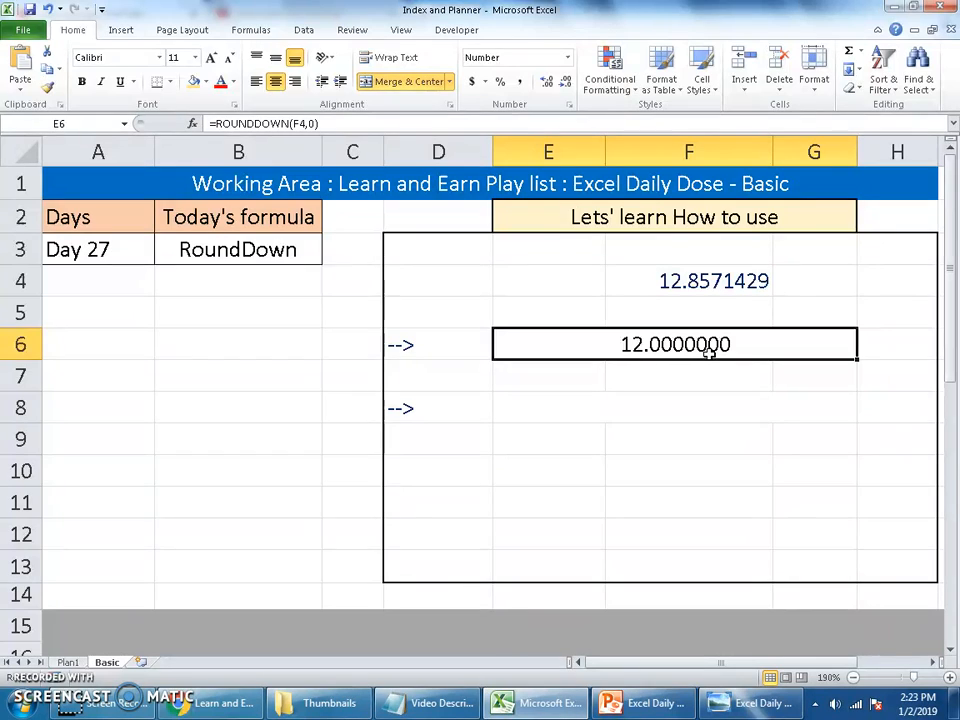
# - Enter the formula =ROUNDUP(F4,0) in the merged cell E8, and dismiss the Windows performance prompt permanently, keeping the current color scheme
pyautogui.click(688, 401)
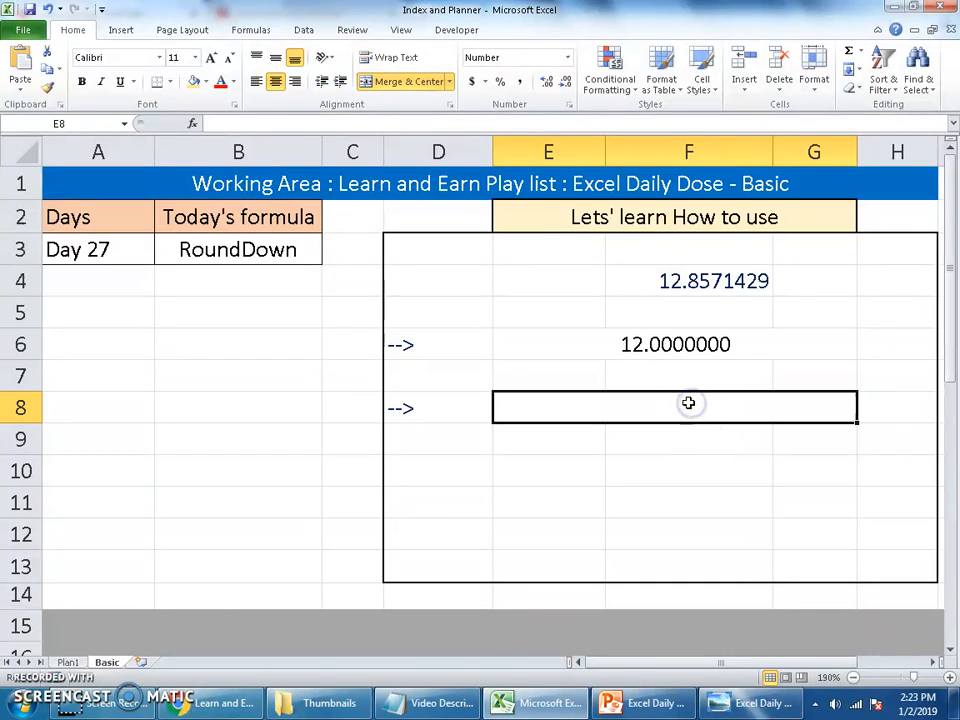
pyautogui.write('=round')
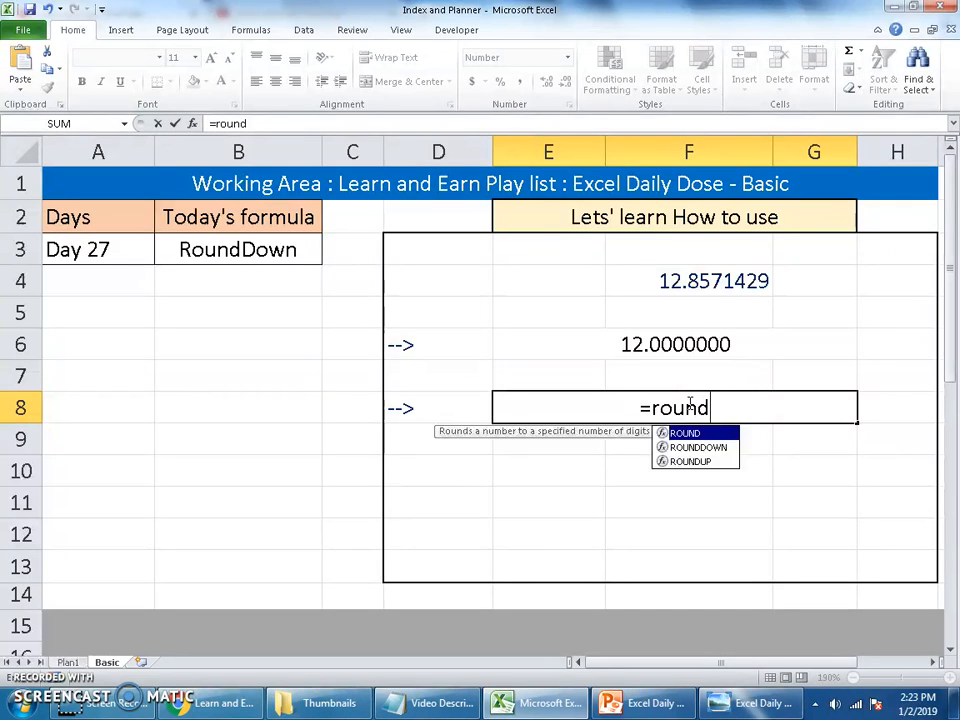
pyautogui.press('Down')
pyautogui.press('Down')
pyautogui.press('Tab')
pyautogui.click(718, 282)
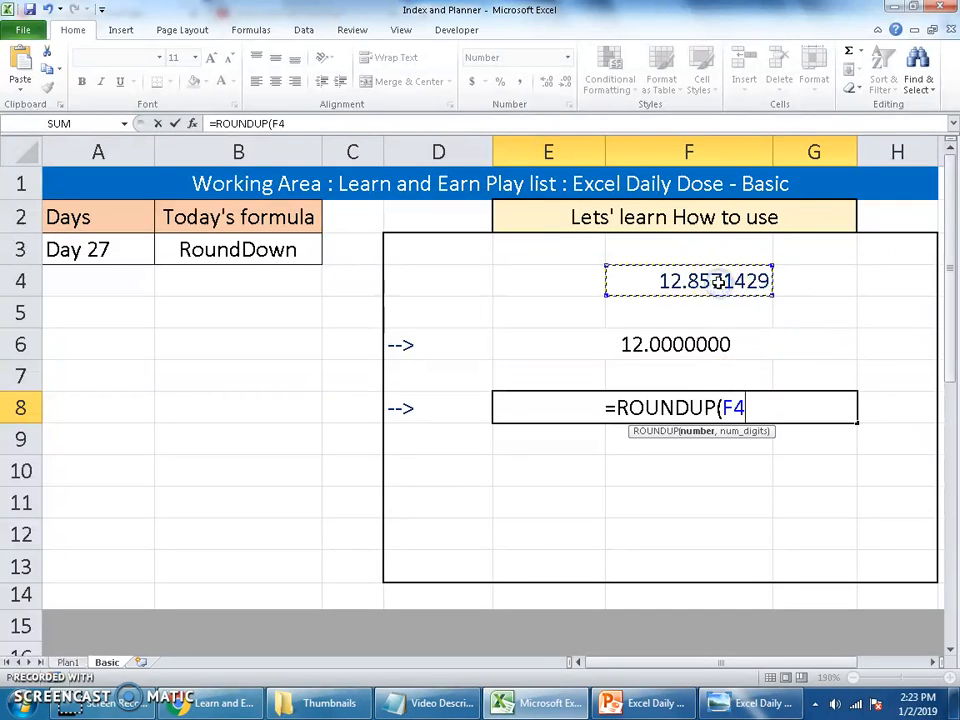
pyautogui.write(',0')
pyautogui.press('Return')
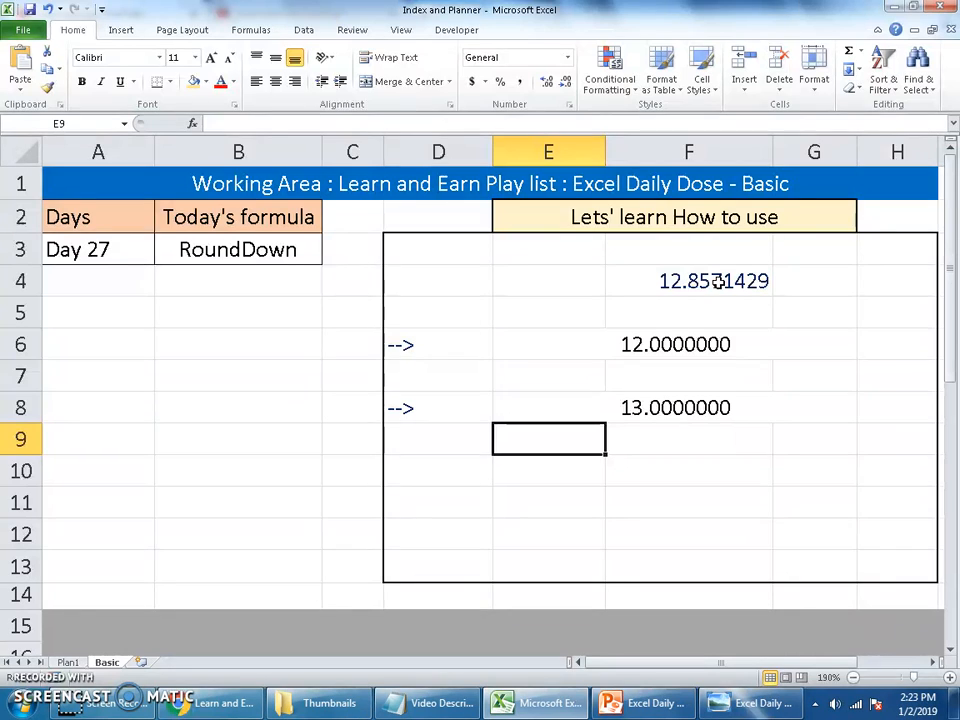
pyautogui.press('Up')
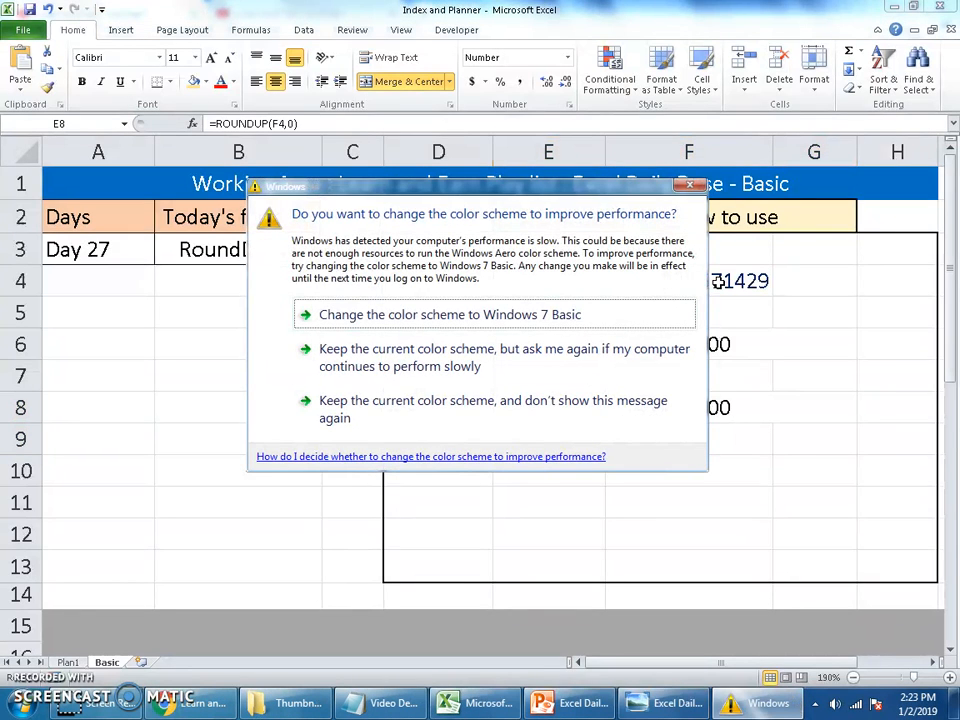
pyautogui.click(534, 416)
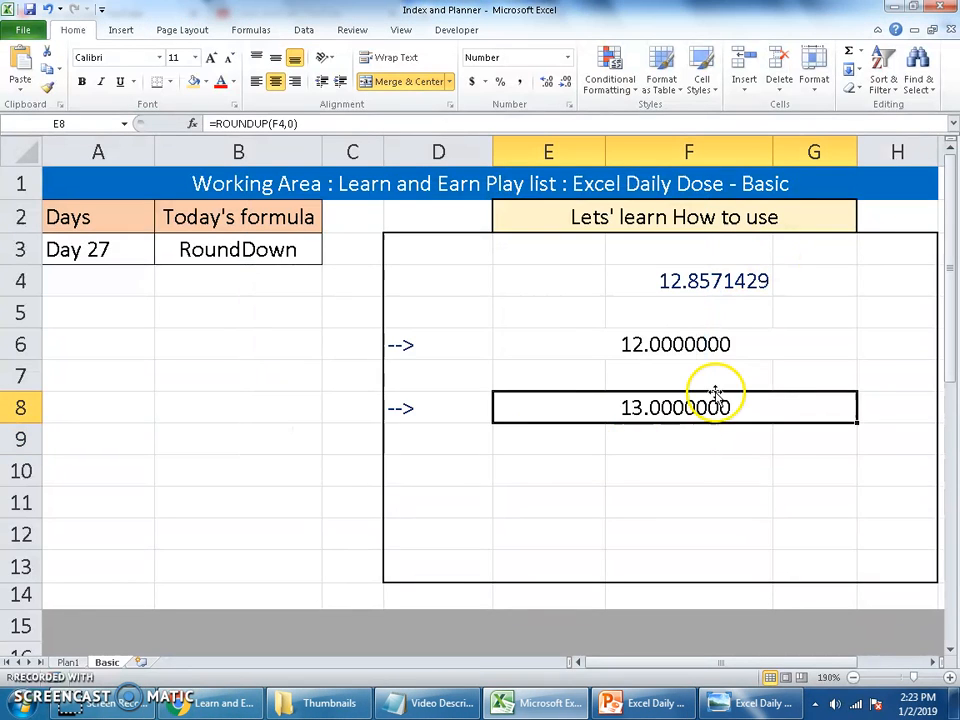
# - Replace the arrow in cell D8 with the label "roundup"
pyautogui.click(707, 344)
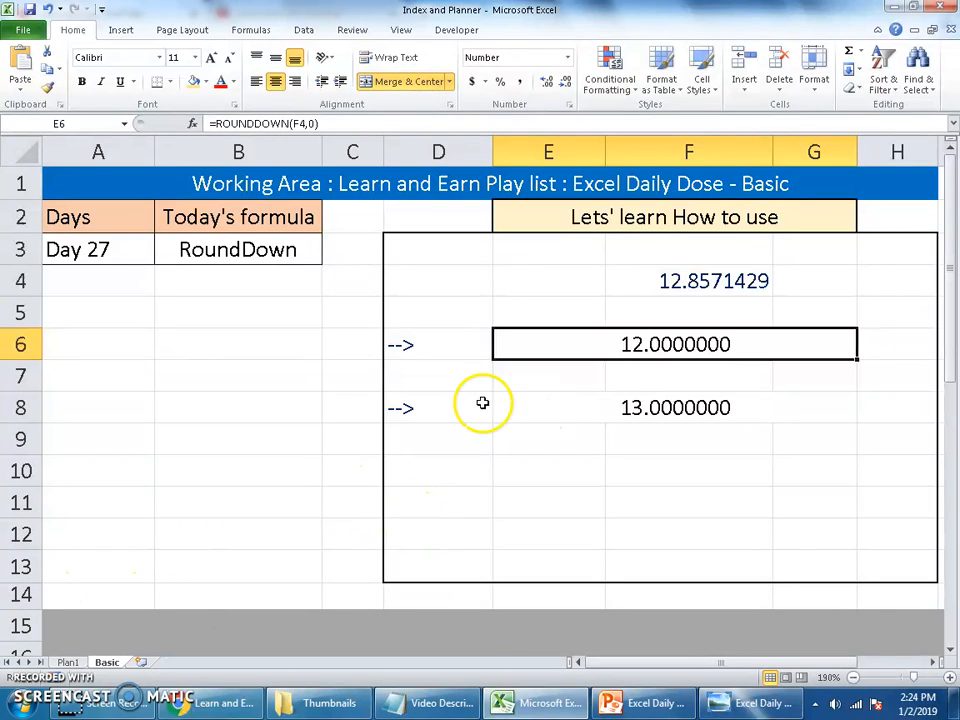
pyautogui.click(439, 405)
pyautogui.write('r')
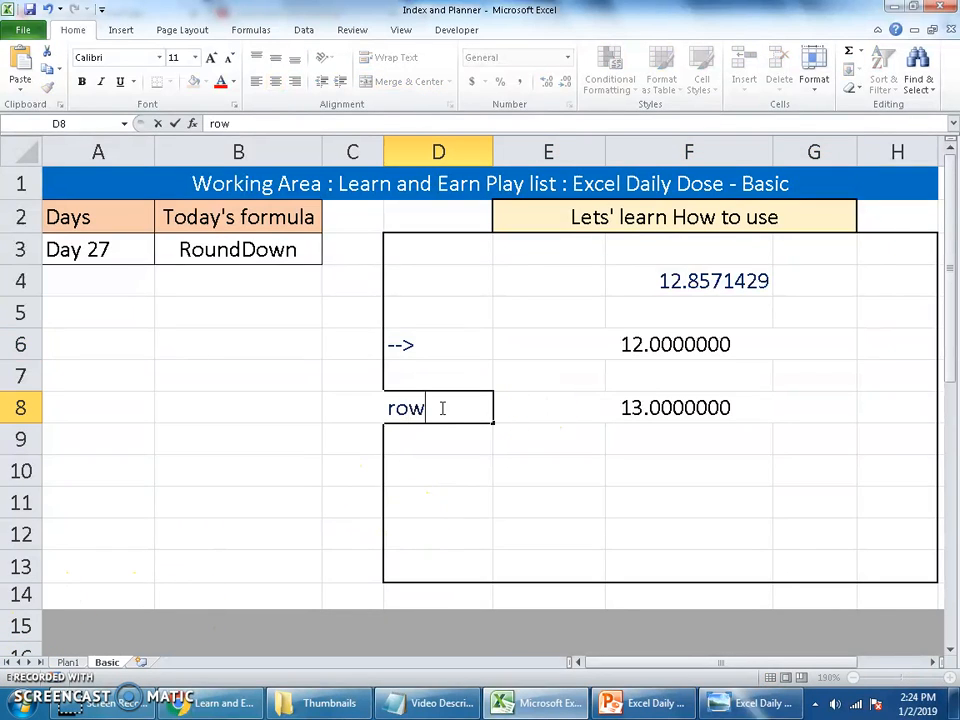
pyautogui.write('oundup')
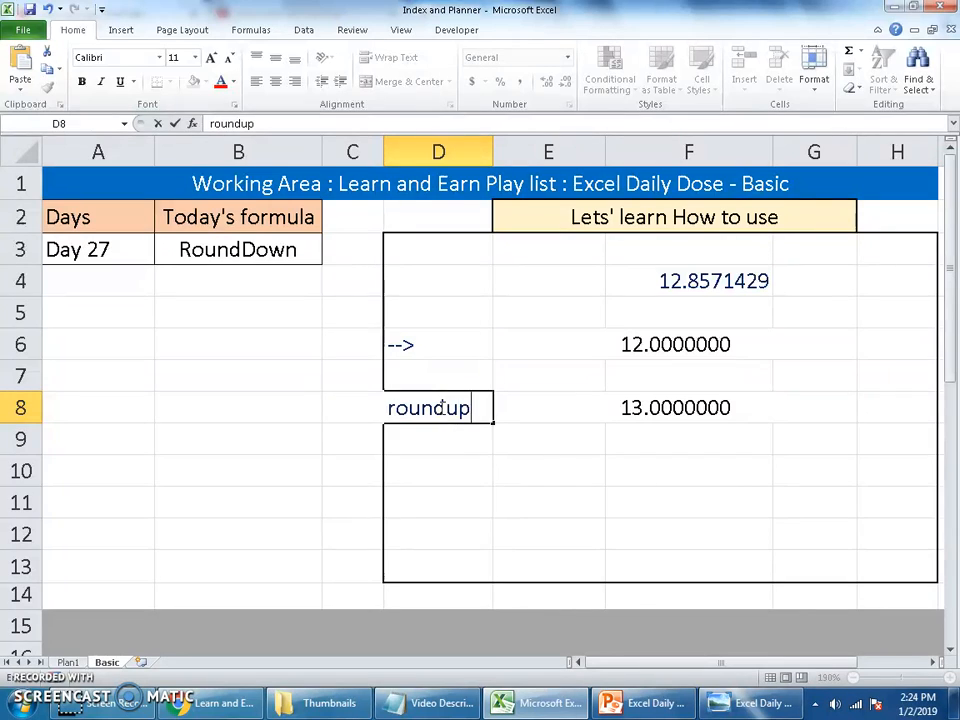
pyautogui.press('Up')
pyautogui.press('Down')
# - Copy the roundup label to cell D6, change it to "rounddown", and widen column D slightly to fit the text
pyautogui.hotkey('ctrl', 'c')
pyautogui.press('Up')
pyautogui.press('Up')
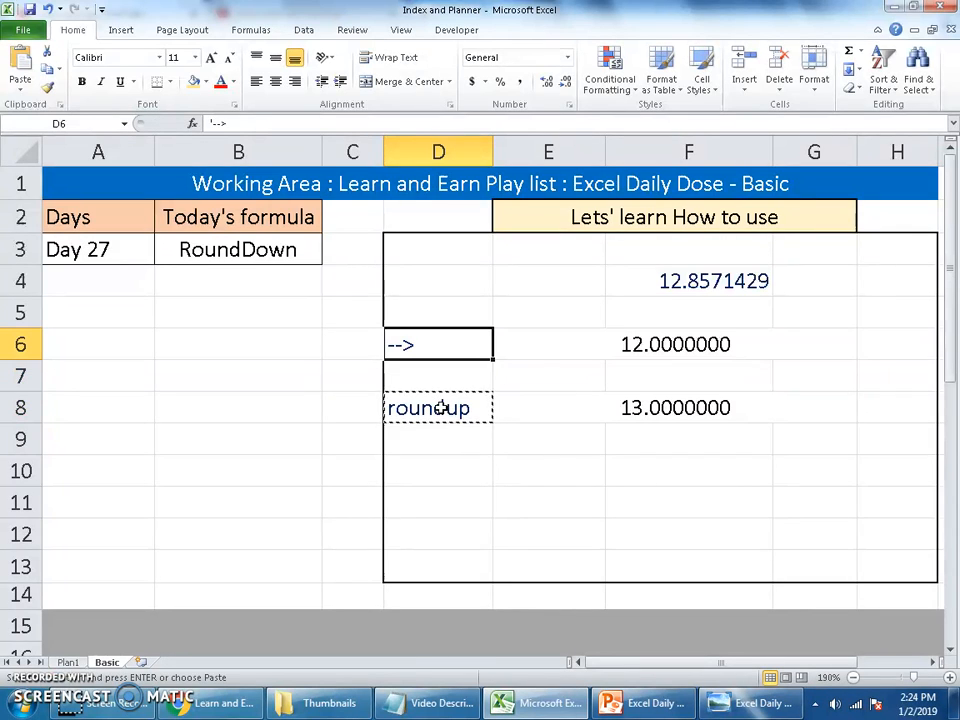
pyautogui.hotkey('ctrl', 'v')
pyautogui.press('F2')
pyautogui.press('BackSpace')
pyautogui.press('BackSpace')
pyautogui.write('down')
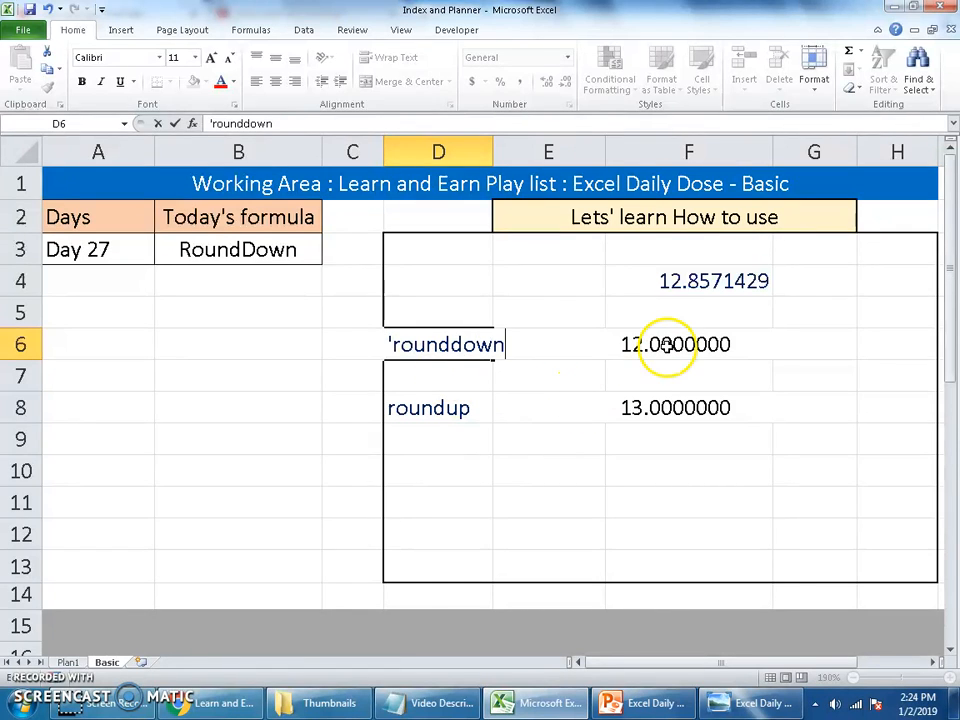
pyautogui.click(668, 344)
pyautogui.moveTo(493, 151); pyautogui.dragTo(503, 151)
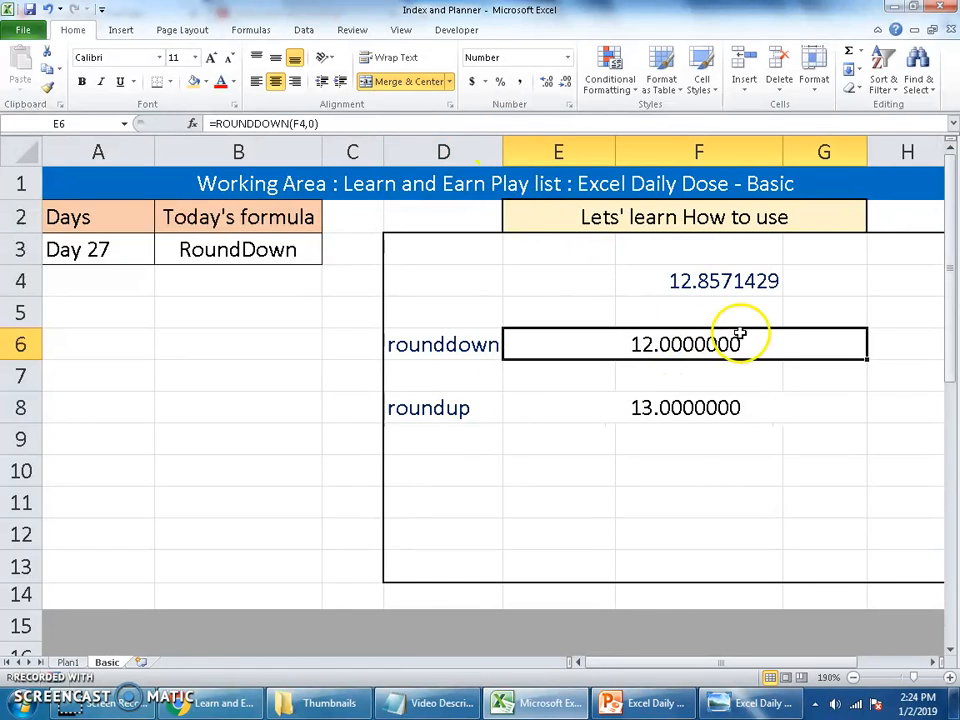
# - Change the number of digits in the ROUNDDOWN formula in E6 to 1
pyautogui.doubleClick(773, 346)
pyautogui.click(814, 363)
pyautogui.press('BackSpace')
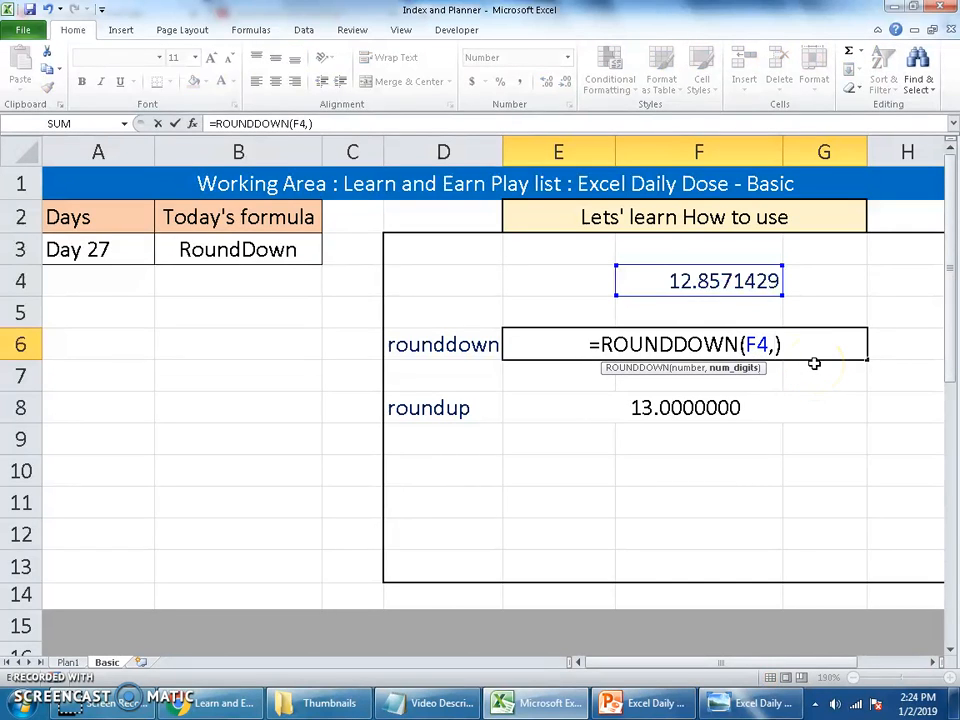
pyautogui.write('1')
pyautogui.press('Return')
pyautogui.click(814, 363)
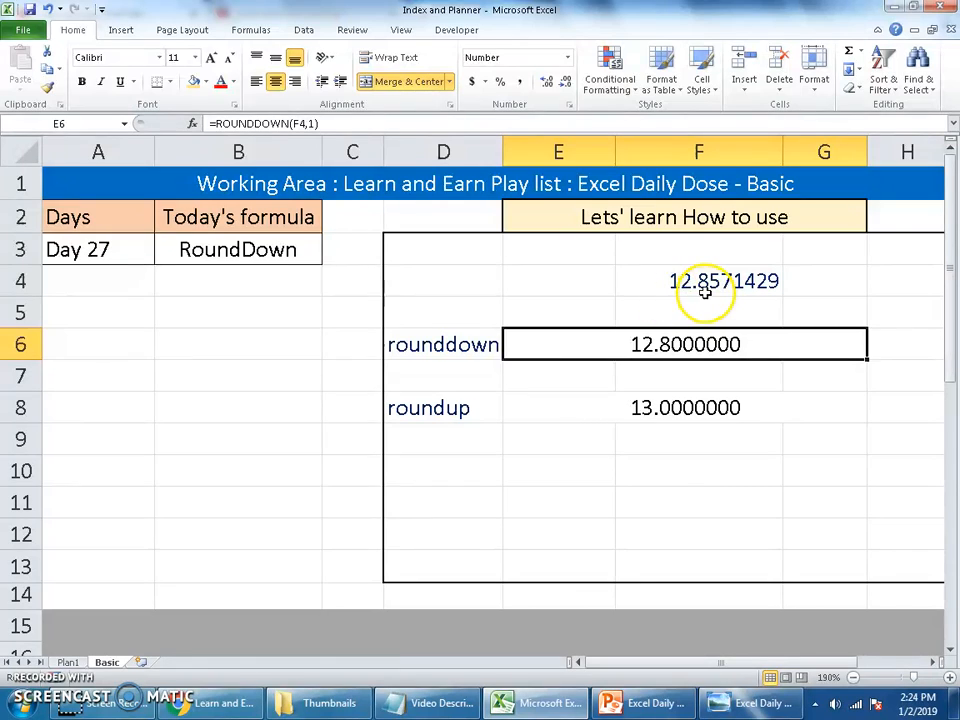
# - Change the number of digits in the ROUNDUP formula in E8 to 1
pyautogui.click(673, 407)
pyautogui.doubleClick(733, 410)
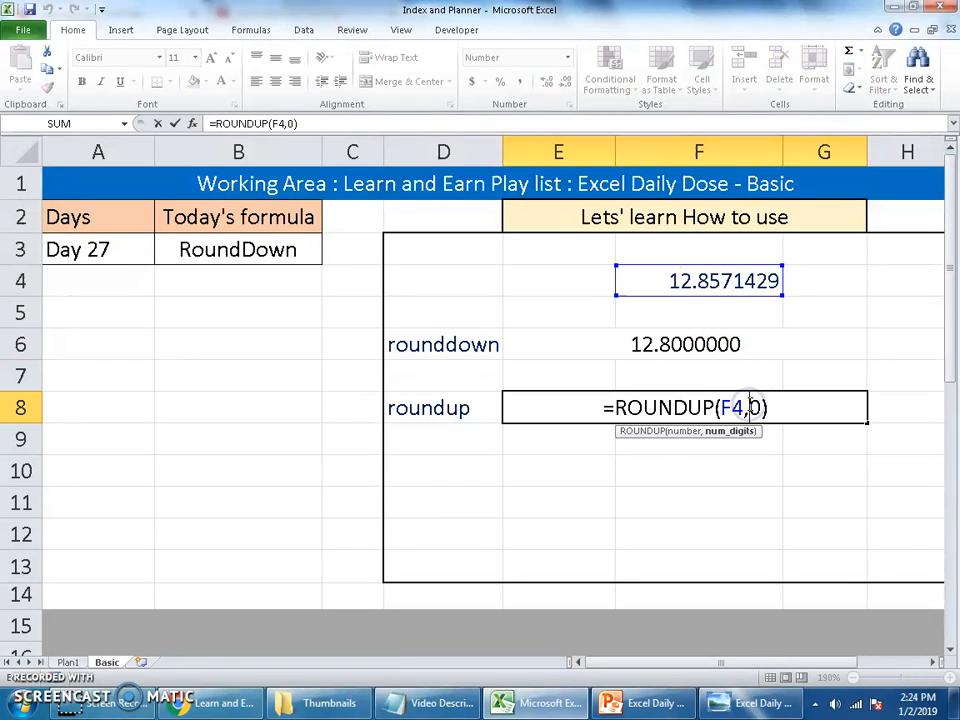
pyautogui.press('BackSpace')
pyautogui.write('1')
pyautogui.press('Return')
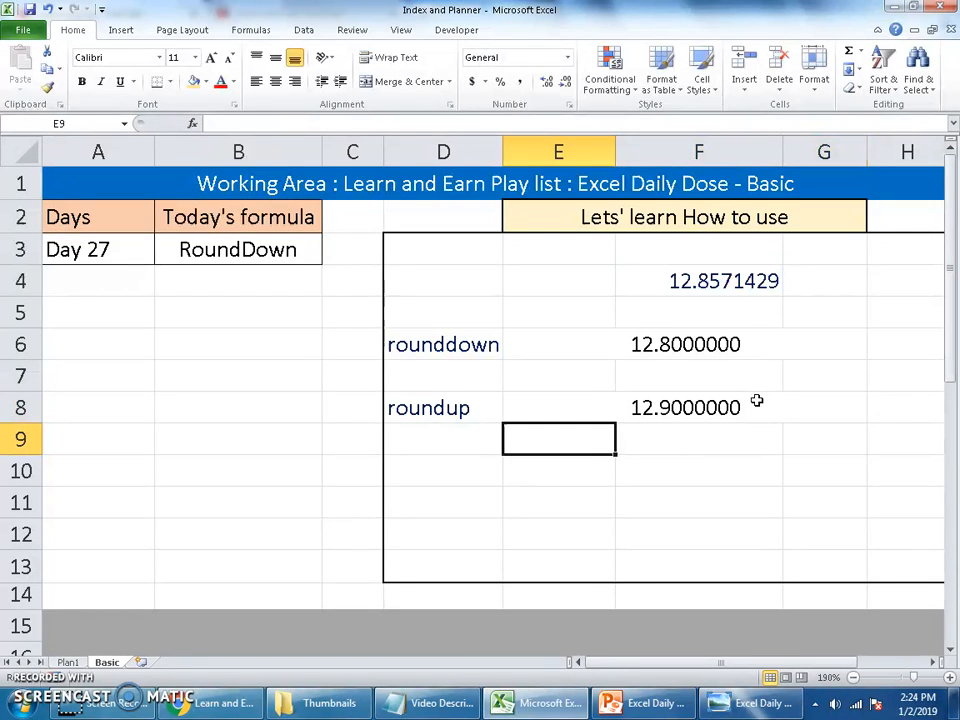
pyautogui.click(757, 401)
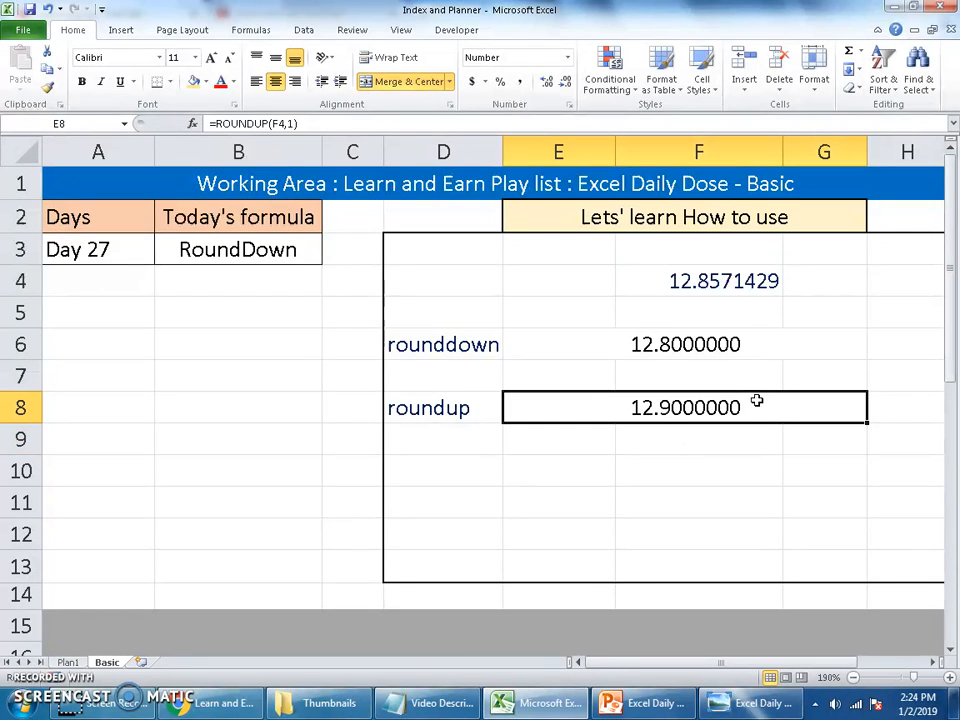
# - Set the number of digits in the ROUNDDOWN formula in E6 to 3
pyautogui.doubleClick(673, 343)
pyautogui.click(763, 343)
pyautogui.doubleClick(773, 344)
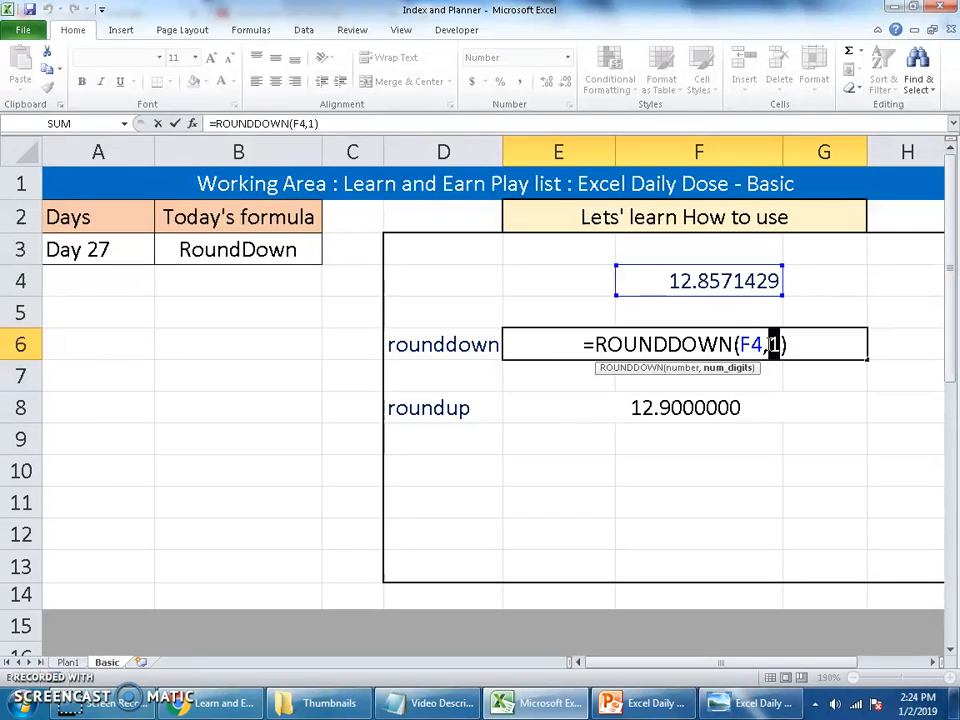
pyautogui.press('Return')
pyautogui.click(767, 343)
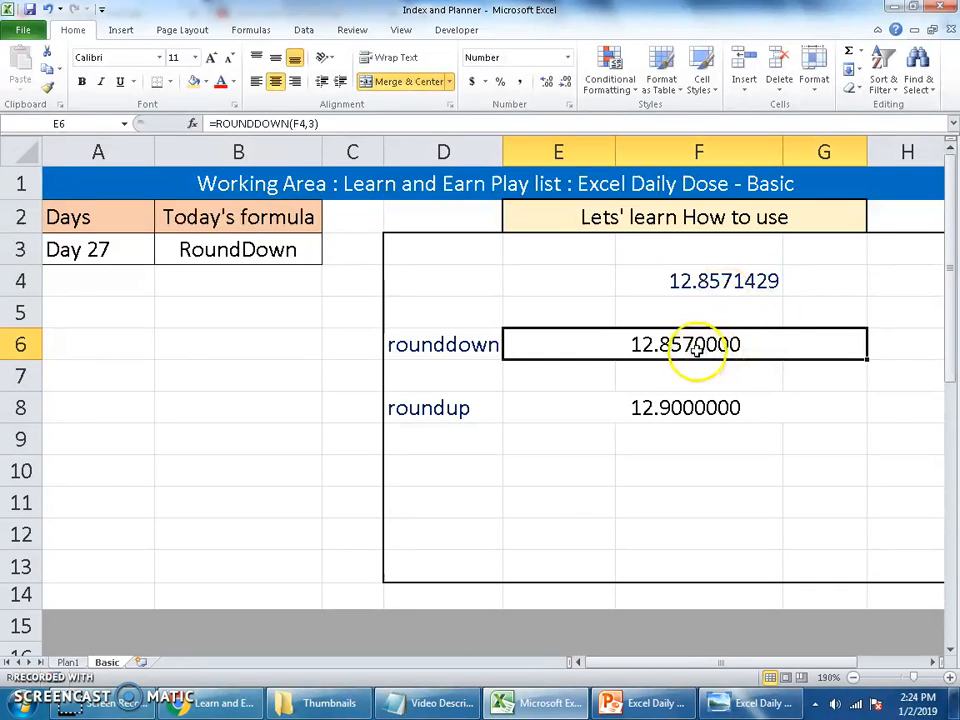
# - Set the number of digits in the ROUNDUP formula in E8 to 3
pyautogui.doubleClick(671, 404)
pyautogui.click(757, 405)
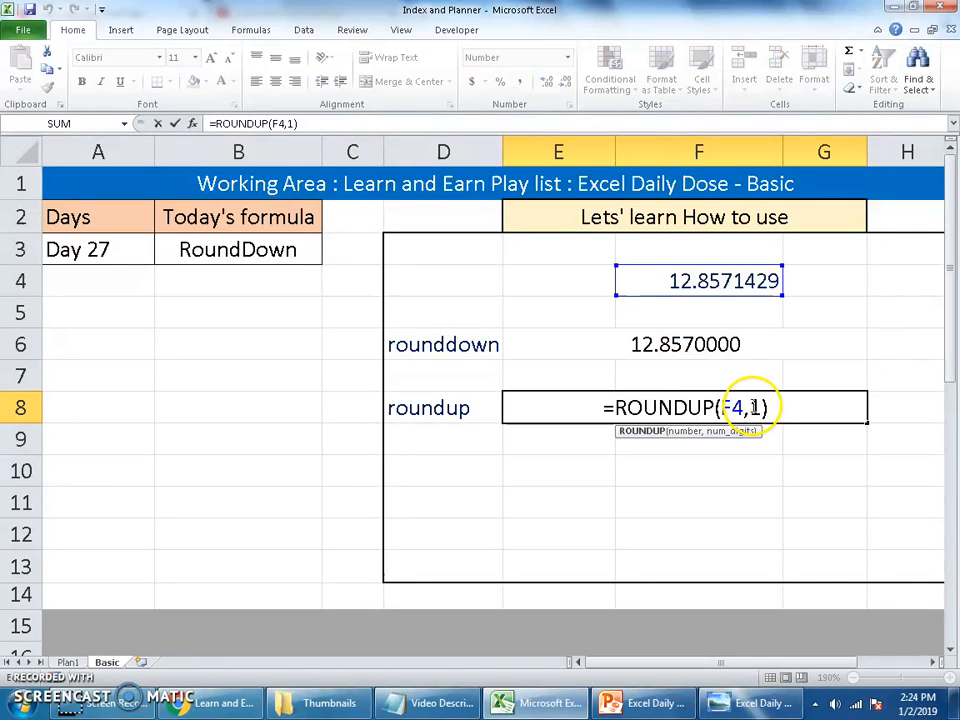
pyautogui.press('BackSpace')
pyautogui.write('3')
pyautogui.press('Return')
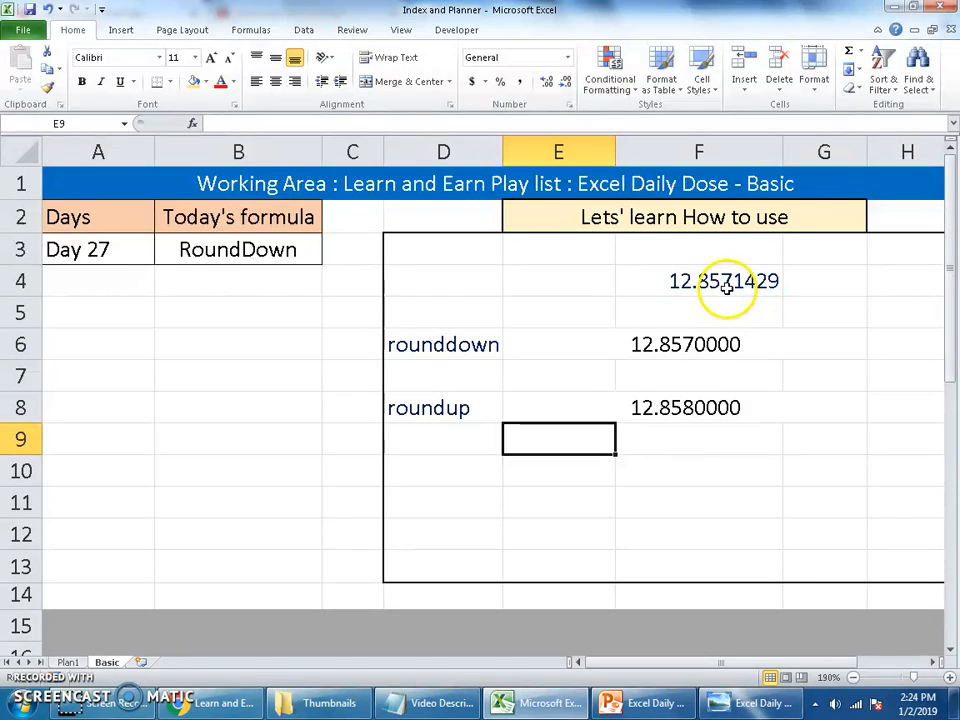
# - Compare the ROUNDUP and ROUNDDOWN results with F4 and examine the num_digits argument of the formula in E6
pyautogui.click(693, 416)
pyautogui.click(697, 352)
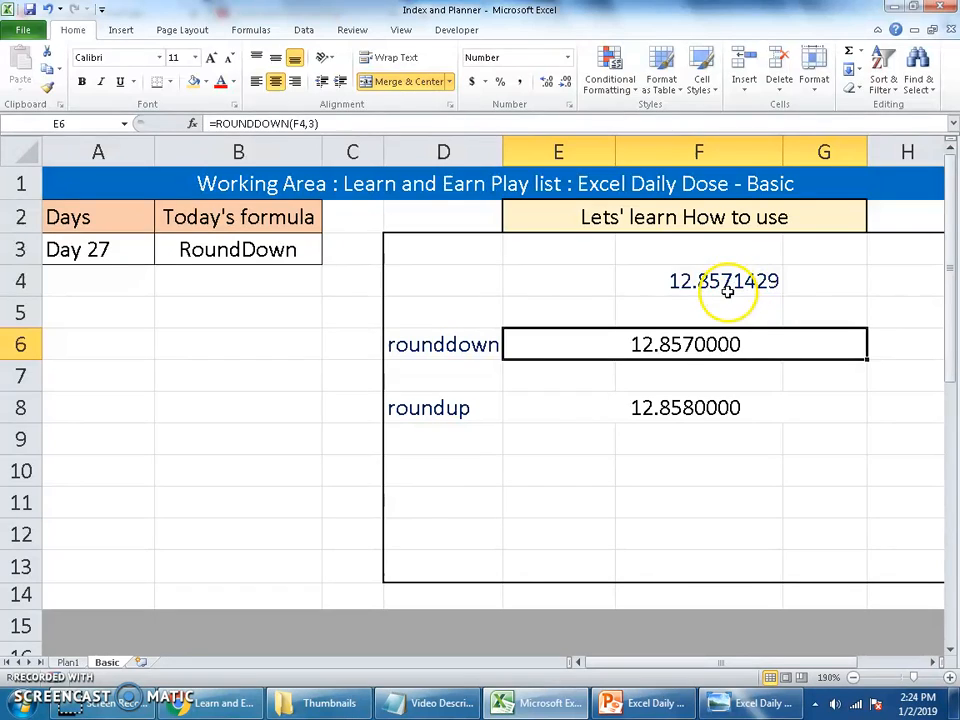
pyautogui.doubleClick(688, 344)
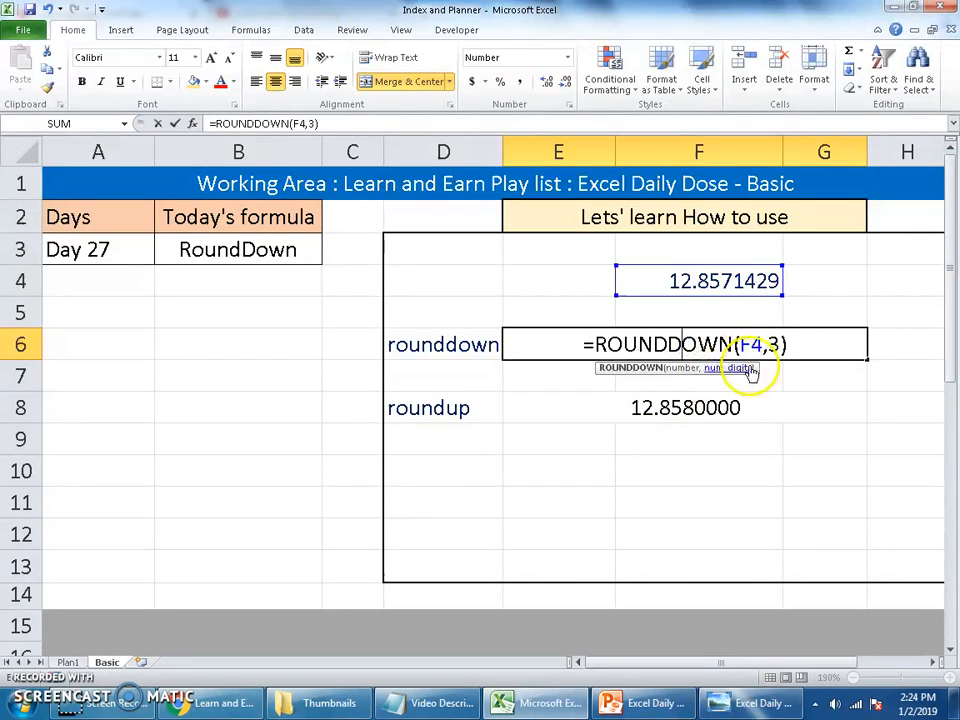
pyautogui.doubleClick(773, 345)
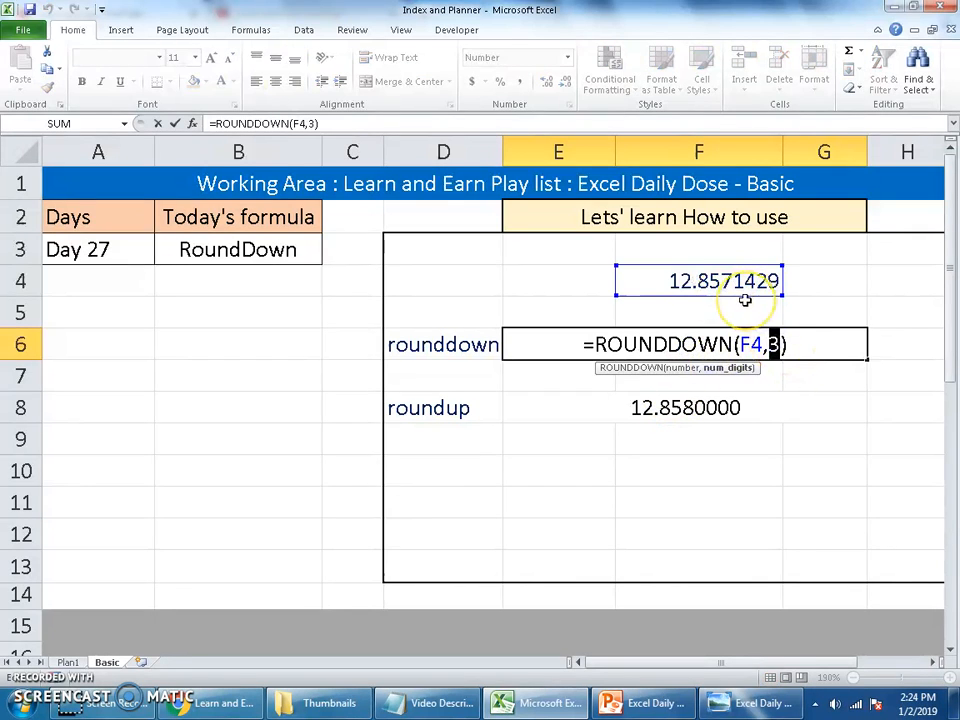
pyautogui.press('Return')
pyautogui.press('Up')
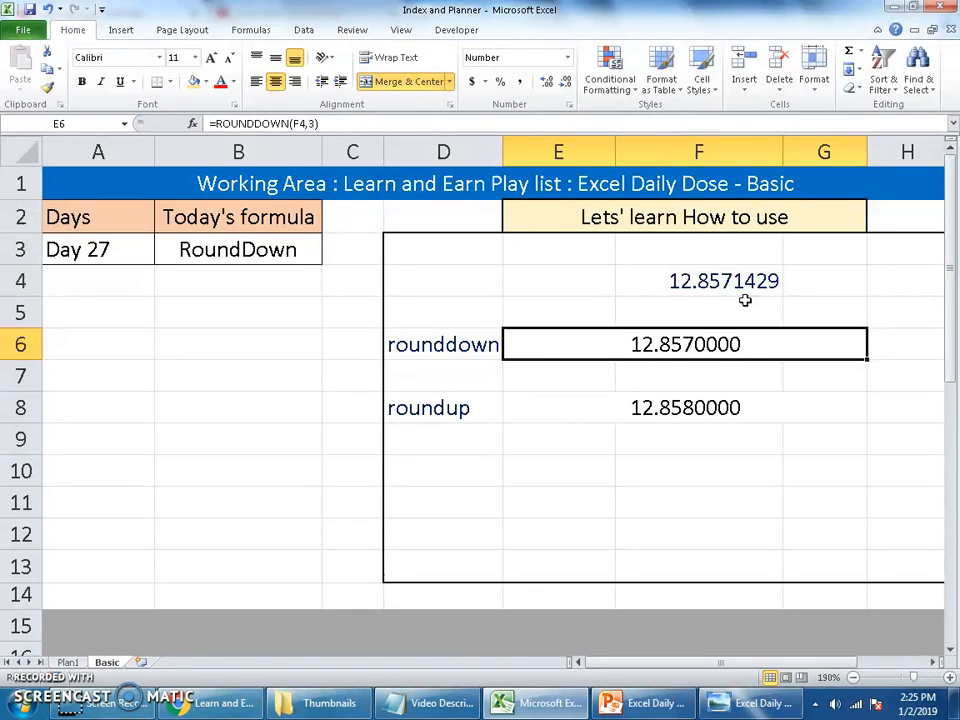
# - Enter a ROUND formula in E10 that rounds F4 to 3 digits, and widen column E to fit the result
pyautogui.click(590, 477)
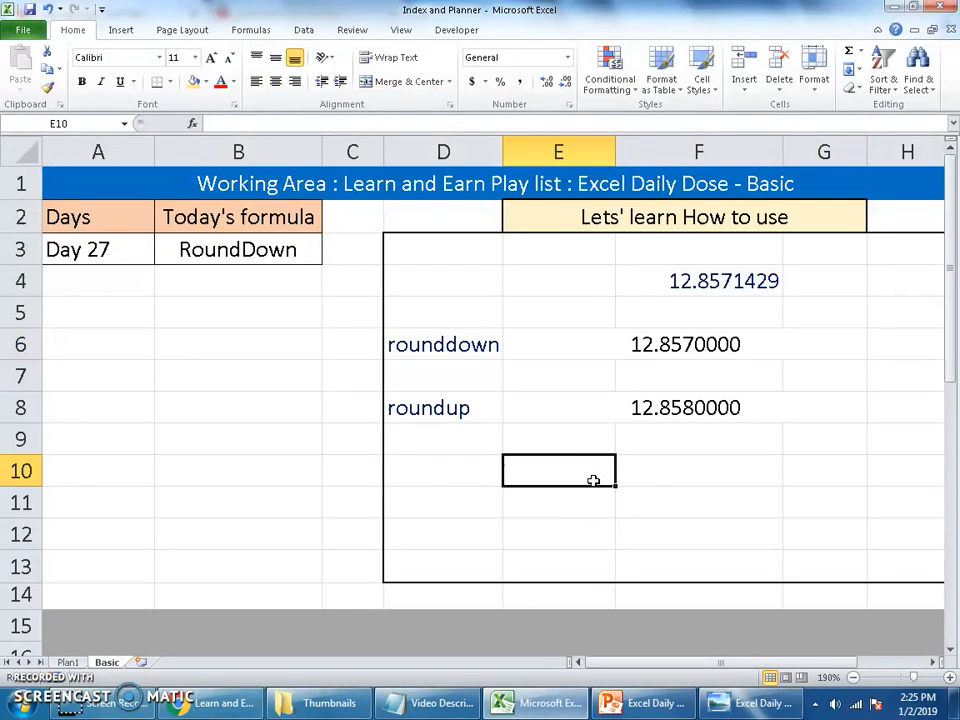
pyautogui.write('=roun')
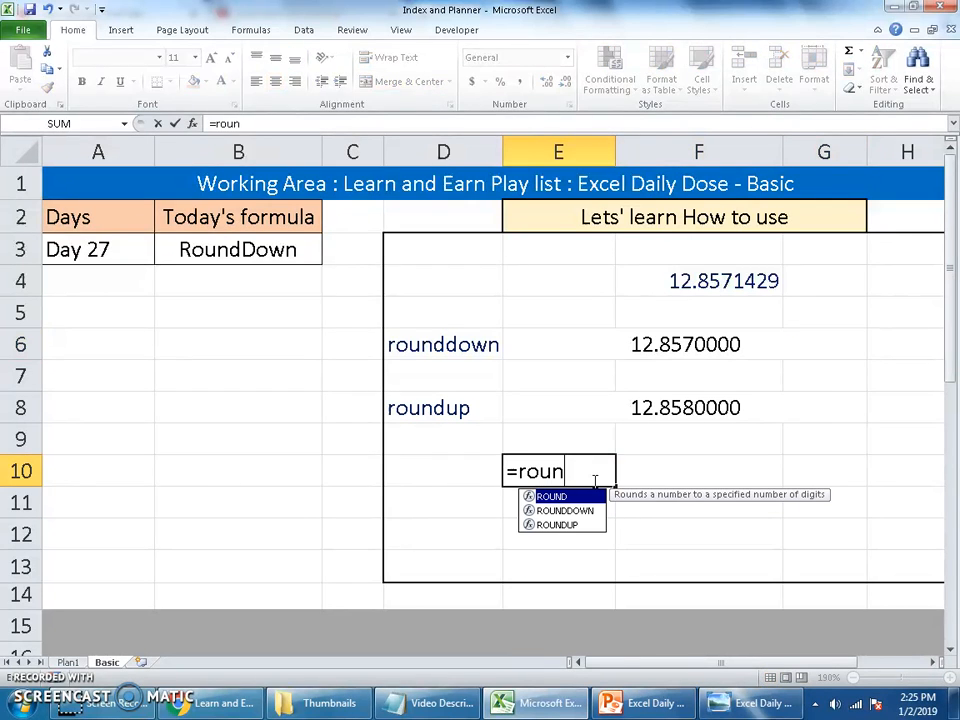
pyautogui.press('Tab')
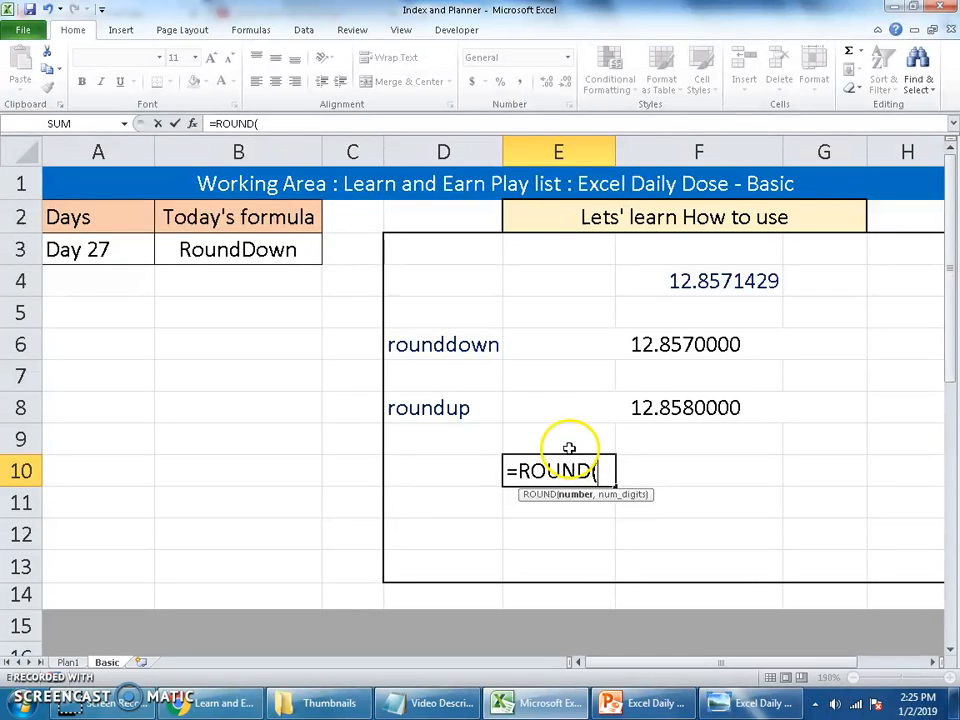
pyautogui.click(726, 281)
pyautogui.write(',3')
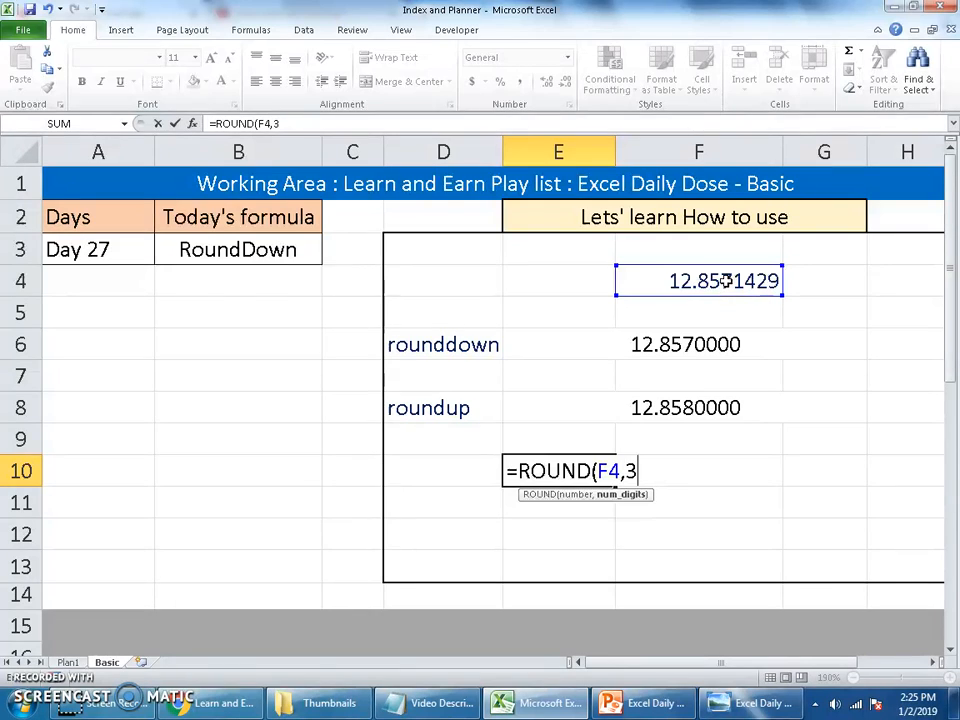
pyautogui.write(')')
pyautogui.press('Return')
pyautogui.press('Up')
pyautogui.moveTo(615, 151); pyautogui.dragTo(655, 151)
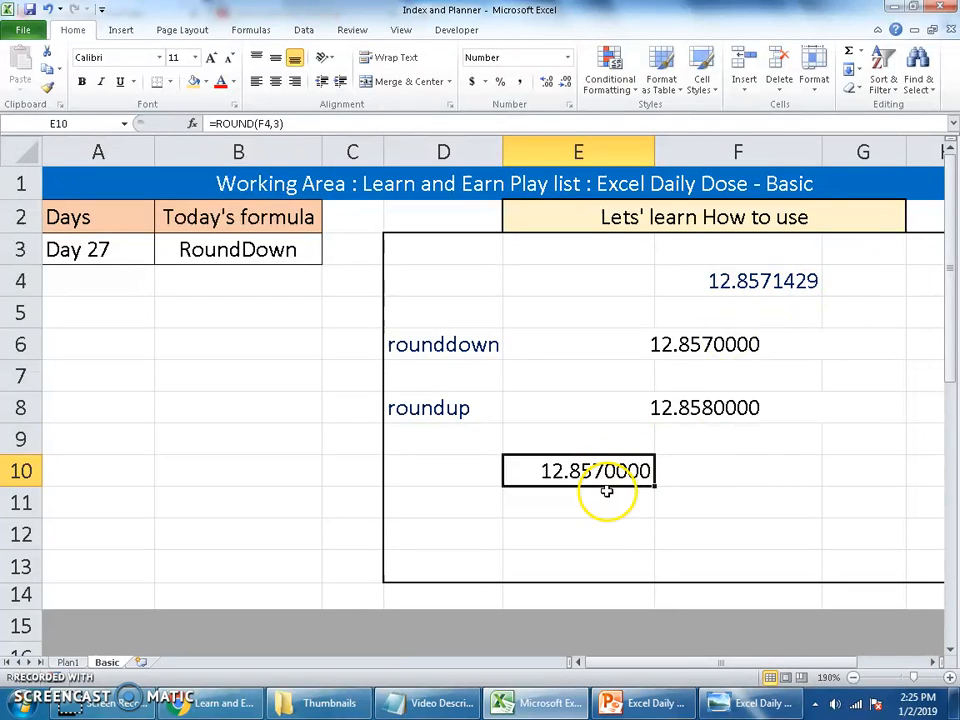
# - Replace the division formula in F4 with its static value
pyautogui.click(778, 283)
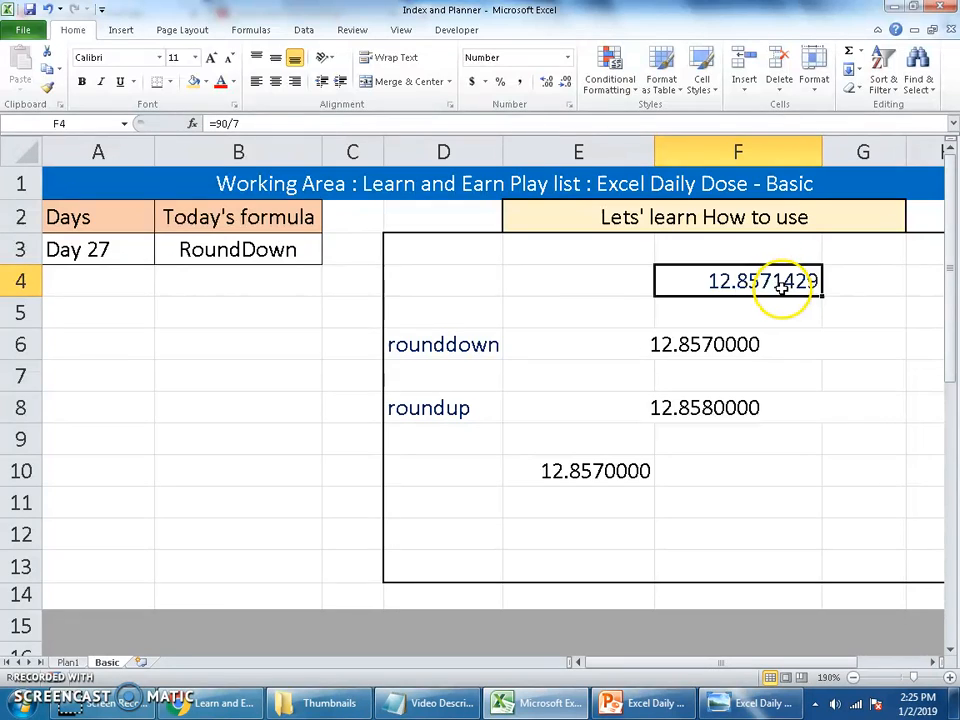
pyautogui.doubleClick(782, 285)
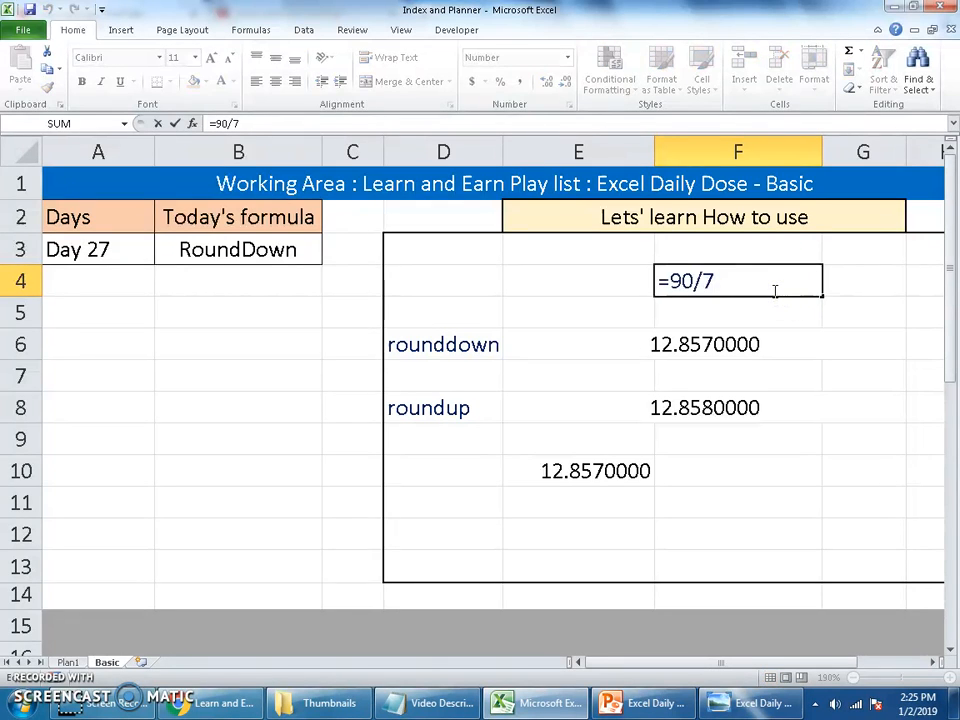
pyautogui.press('Escape')
pyautogui.hotkey('ctrl', 'c')
pyautogui.rightClick(776, 285)
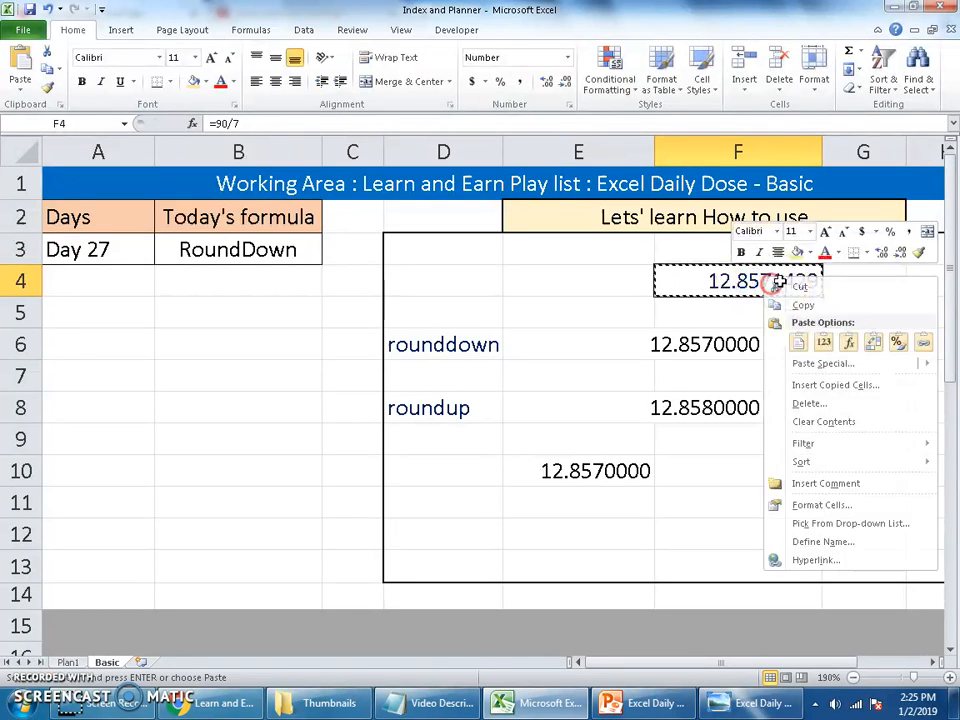
pyautogui.press('v')
pyautogui.doubleClick(793, 281)
pyautogui.moveTo(774, 282); pyautogui.dragTo(789, 281)
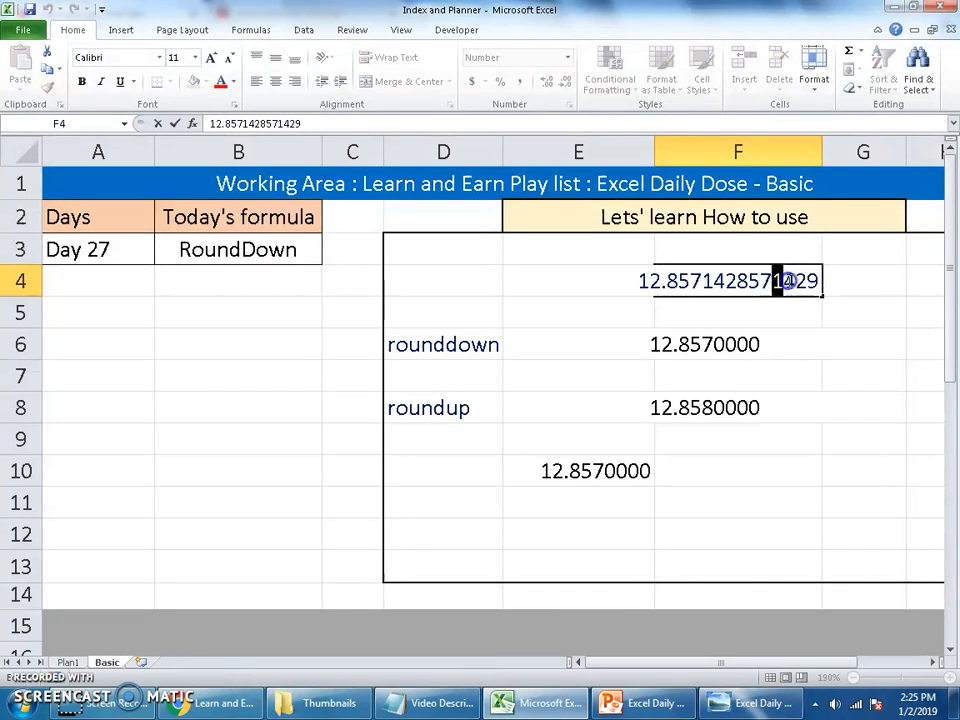
pyautogui.press('Escape')
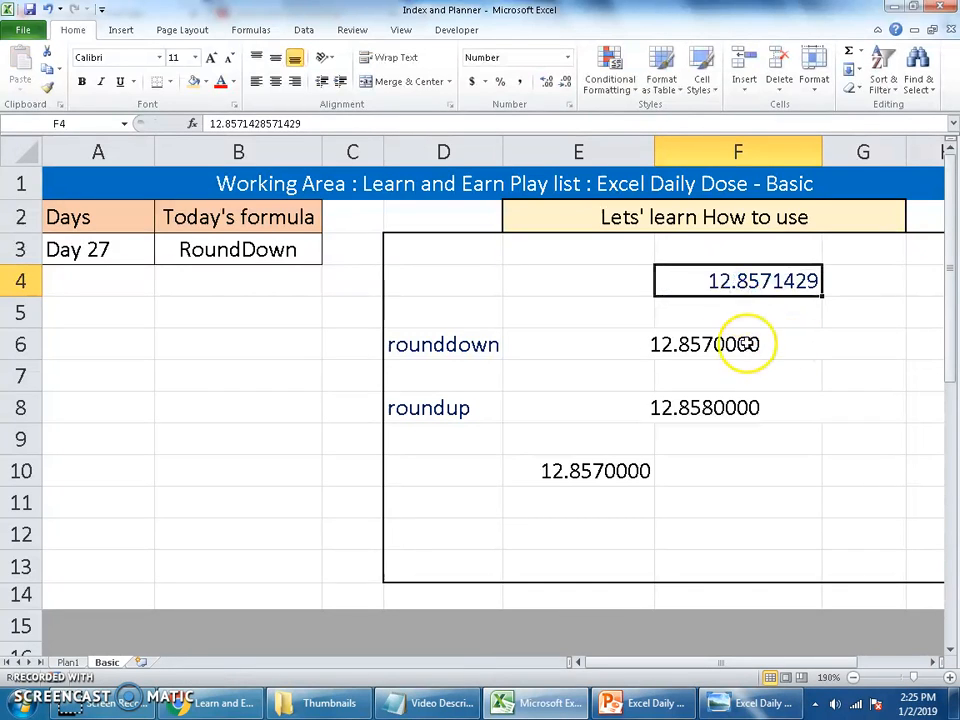
# - Change the value in F4 to 12.8575 by replacing the digits after the third decimal place
pyautogui.doubleClick(724, 279)
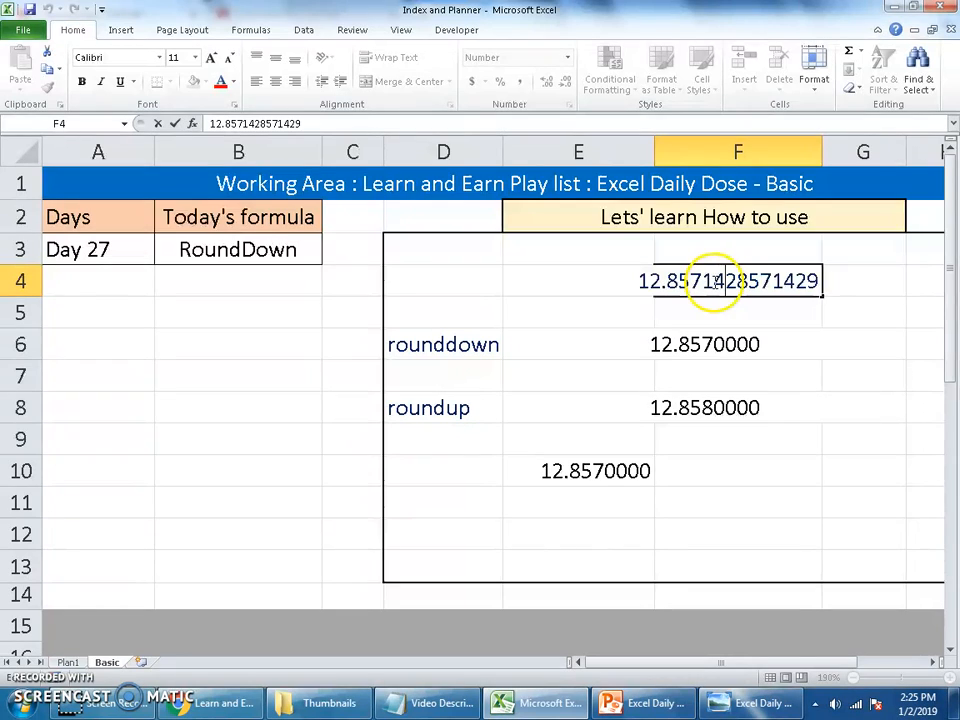
pyautogui.moveTo(702, 281); pyautogui.dragTo(712, 281)
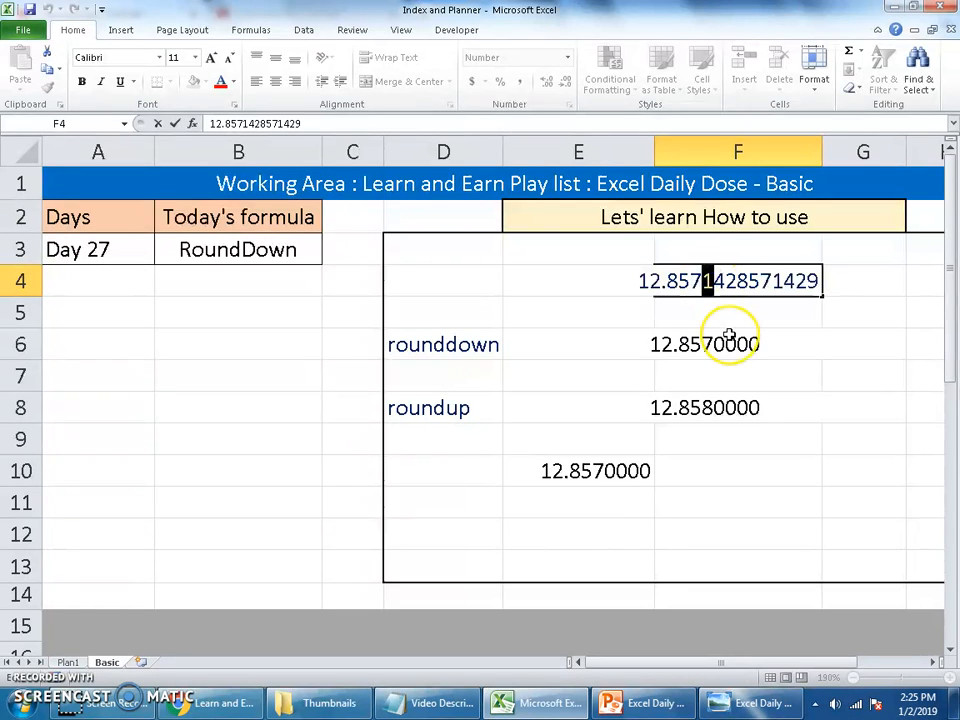
pyautogui.hotkey('shift', 'End')
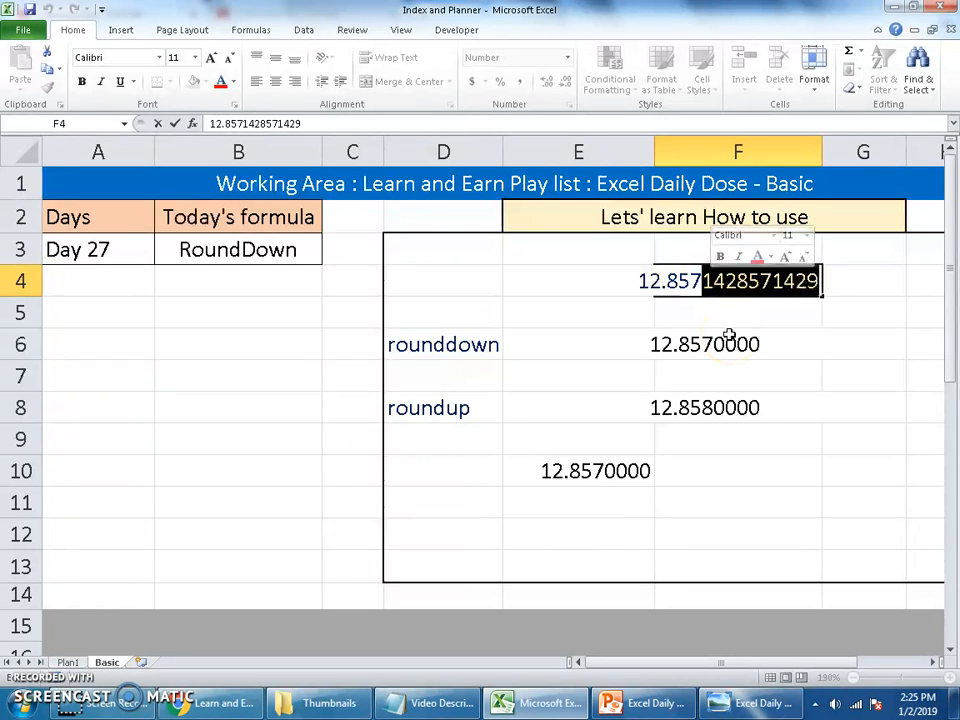
pyautogui.press('Delete')
pyautogui.write('575')
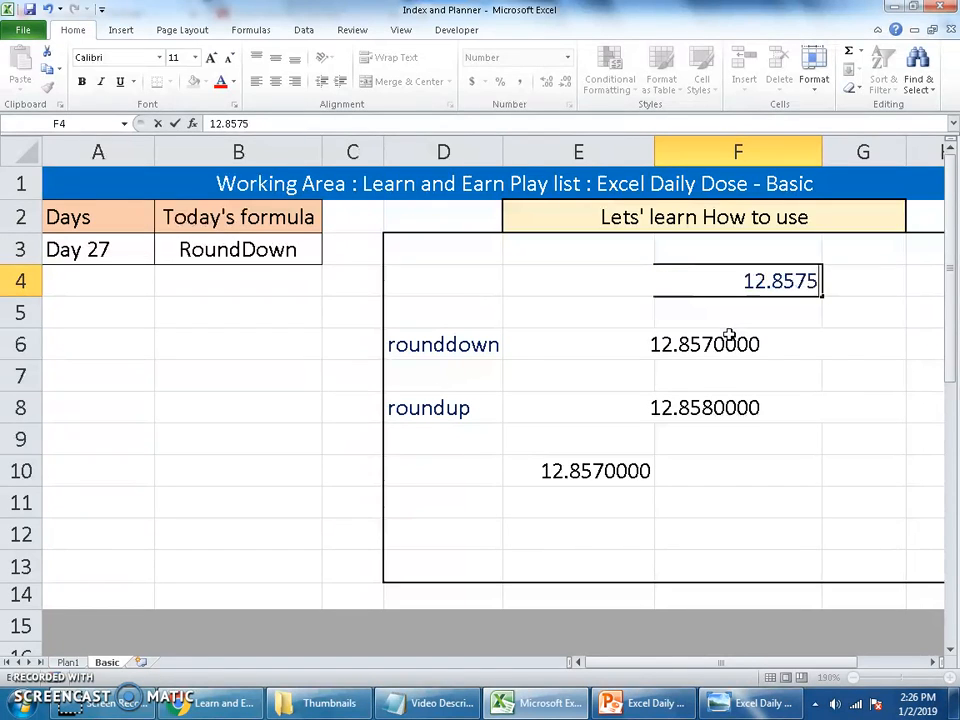
pyautogui.click(736, 428)
pyautogui.press('Return')
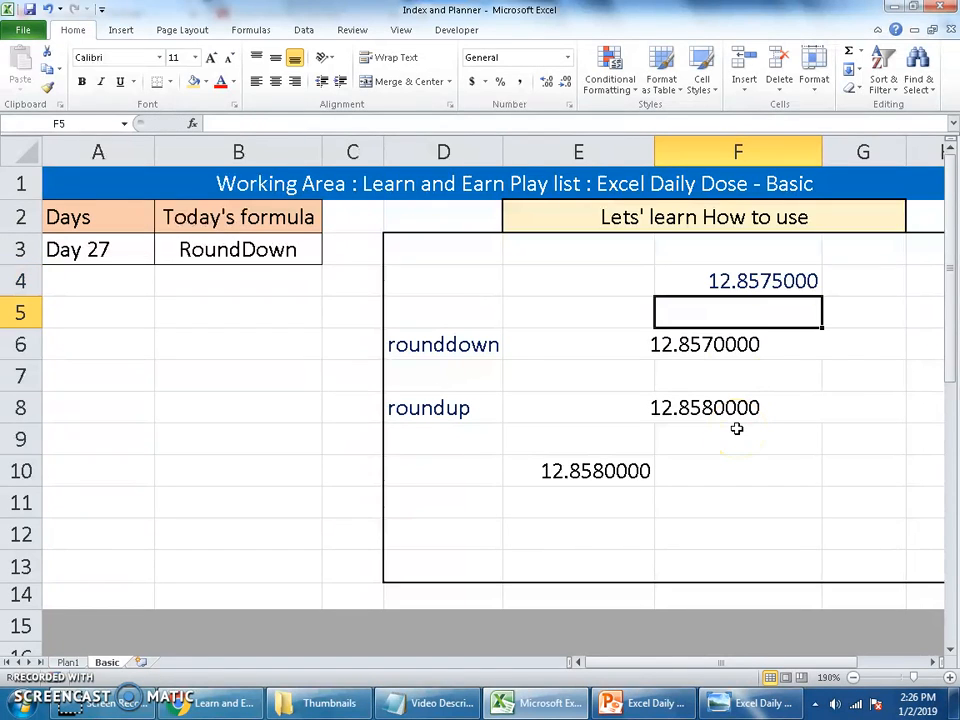
# - Clear the ROUND formula from E10 and select F4
pyautogui.click(604, 476)
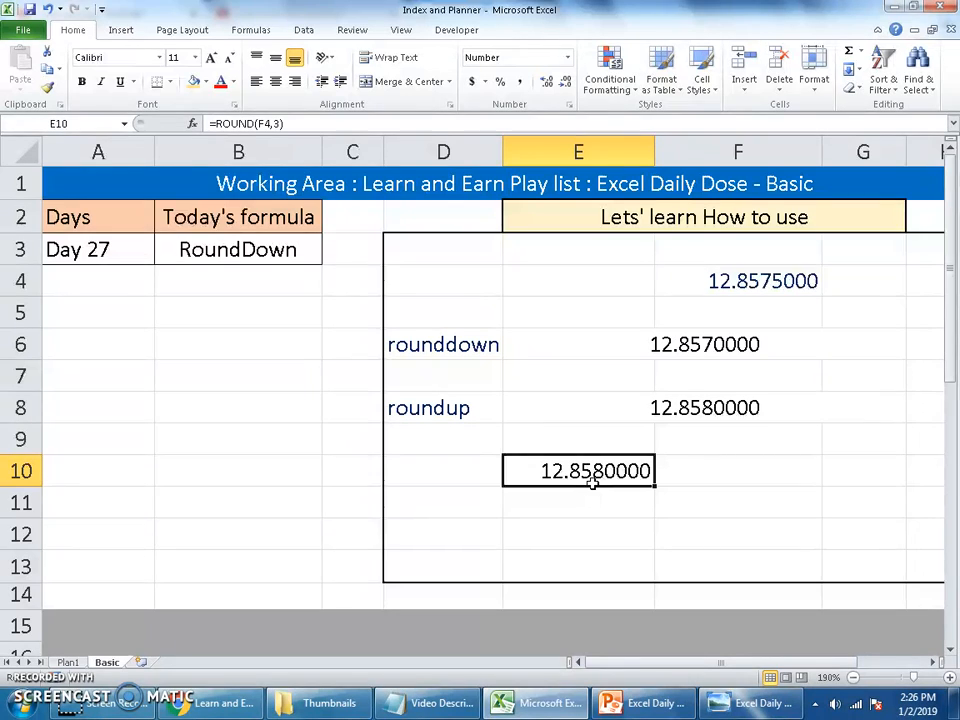
pyautogui.click(596, 462)
pyautogui.press('Delete')
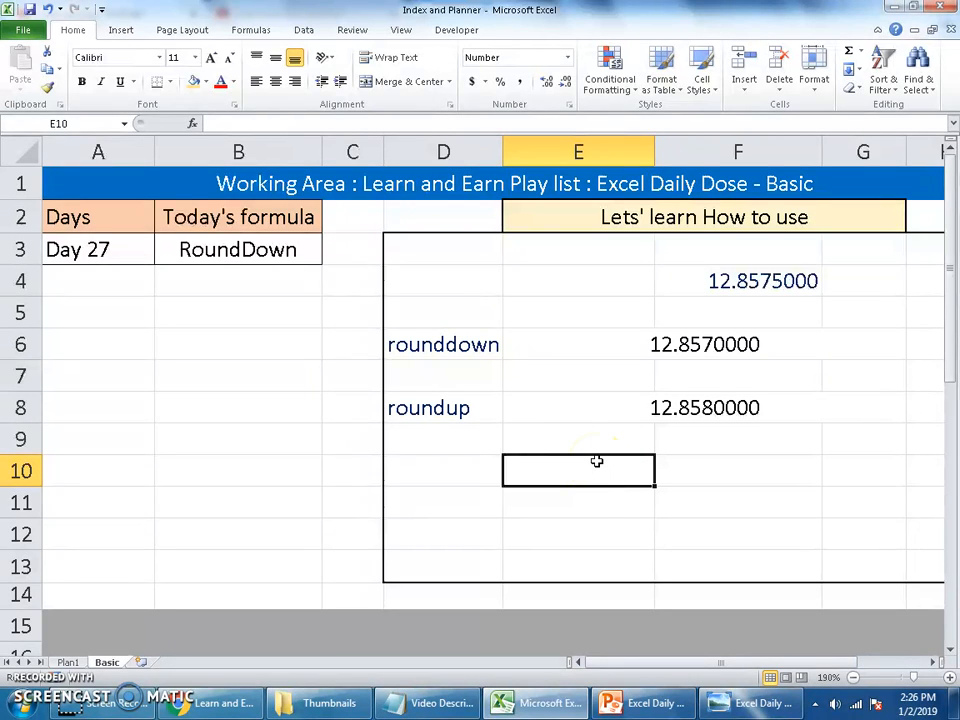
pyautogui.click(786, 286)
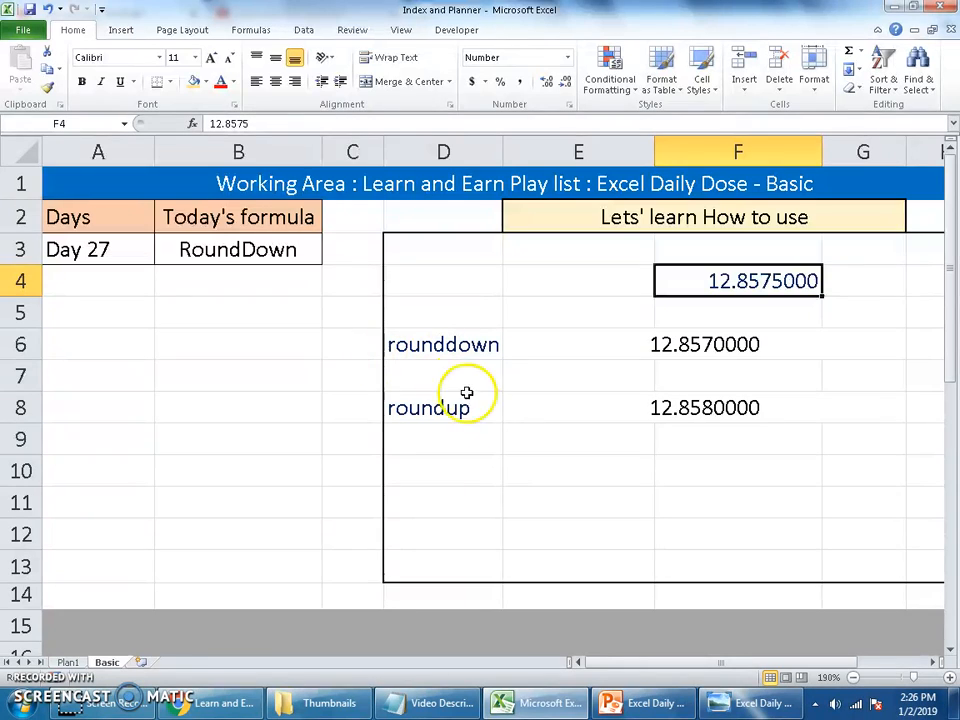
# - Check the formula list on the Plan1 sheet, and switch to the Learn and Earn YouTube channel in the browser
pyautogui.click(68, 662)
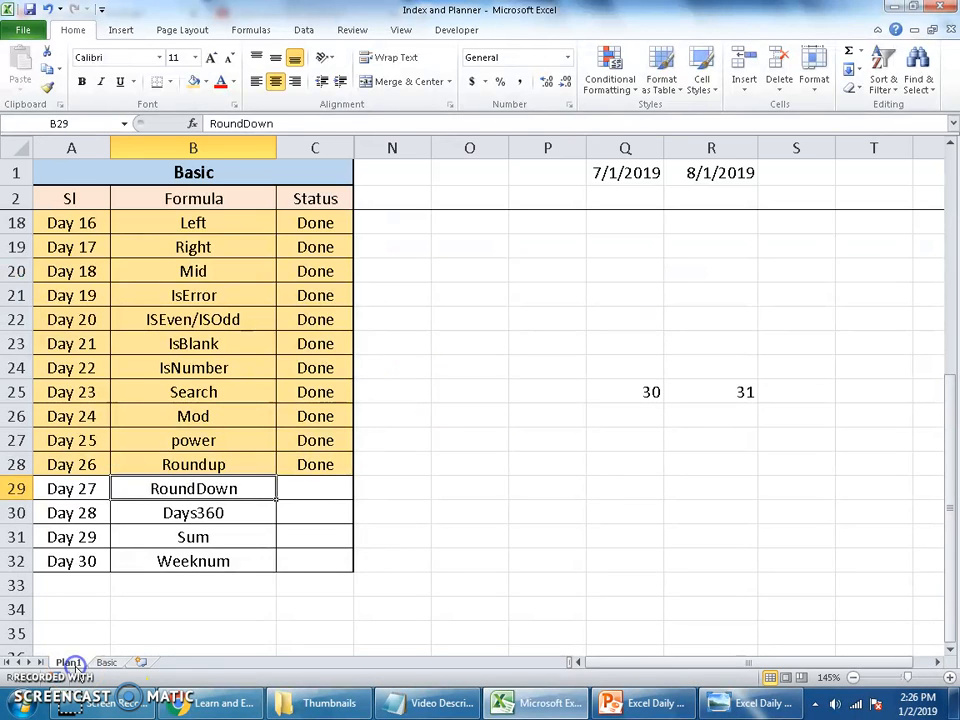
pyautogui.click(110, 656)
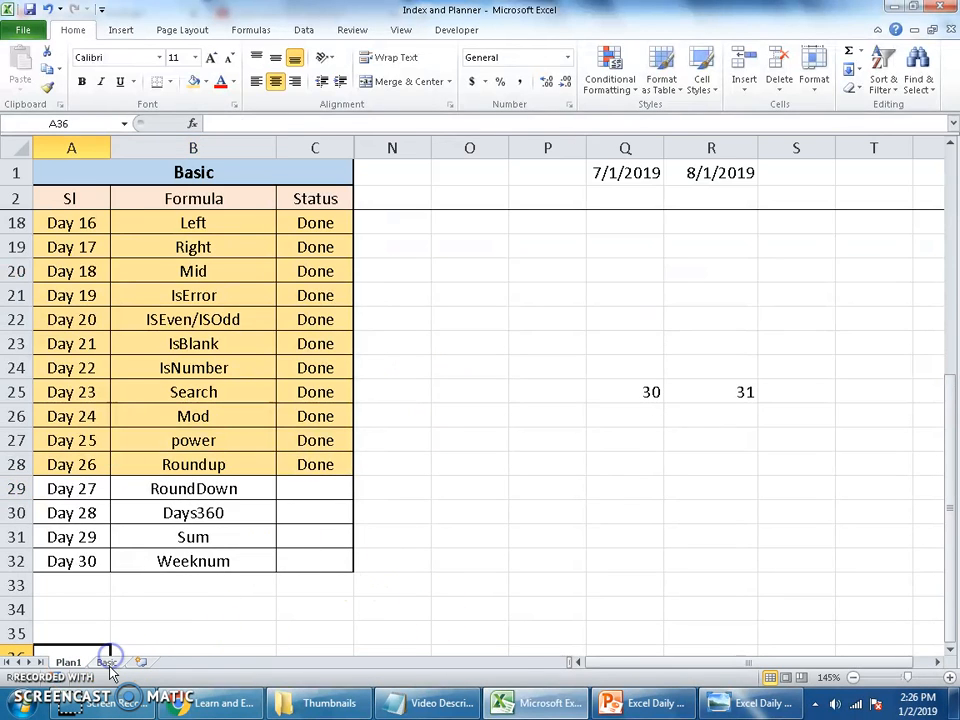
pyautogui.click(106, 662)
pyautogui.click(240, 700)
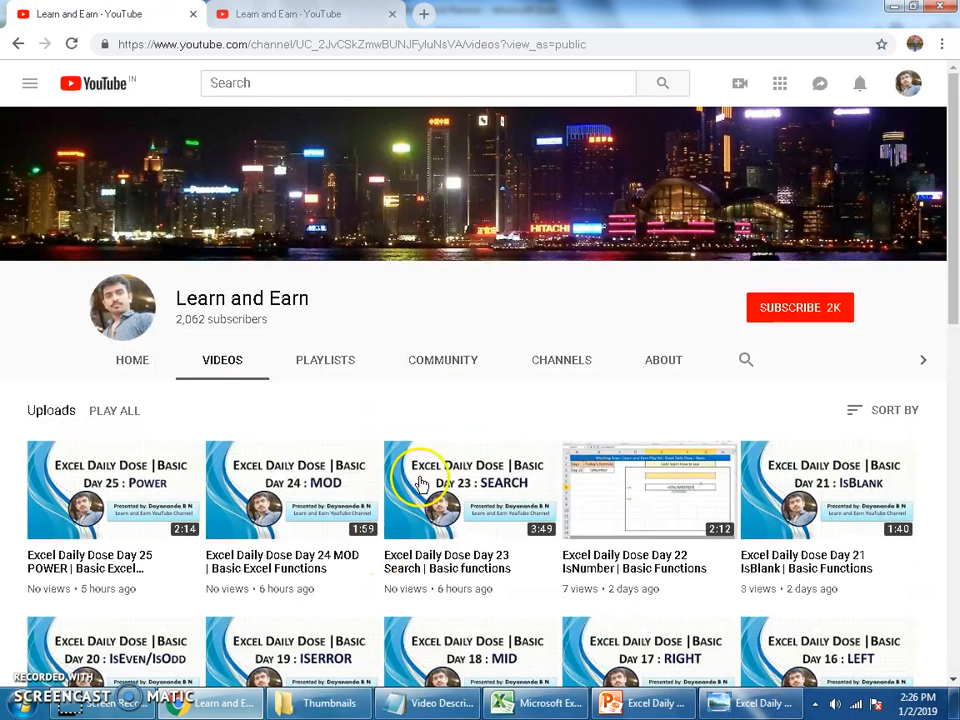